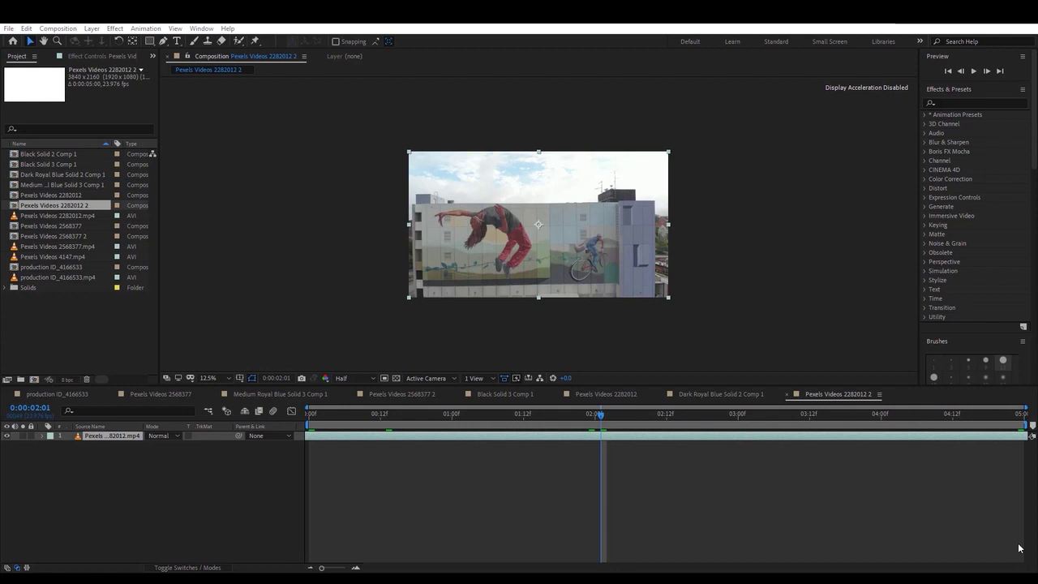
- Set the composition viewer's resolution to Quarter, check the footage at several times, and park the playhead at 0:00:02:04
click(373, 423)
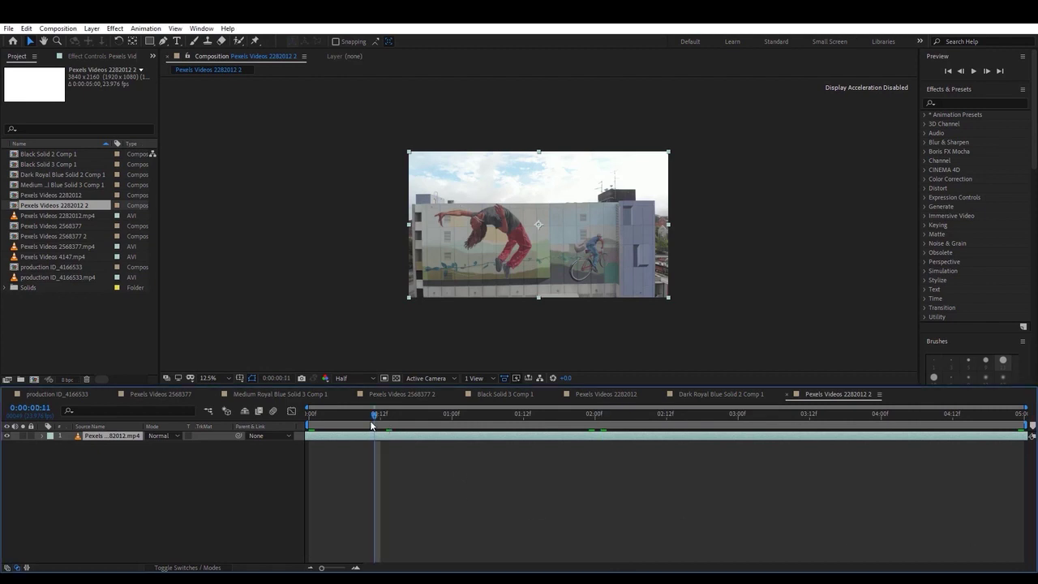
click(757, 416)
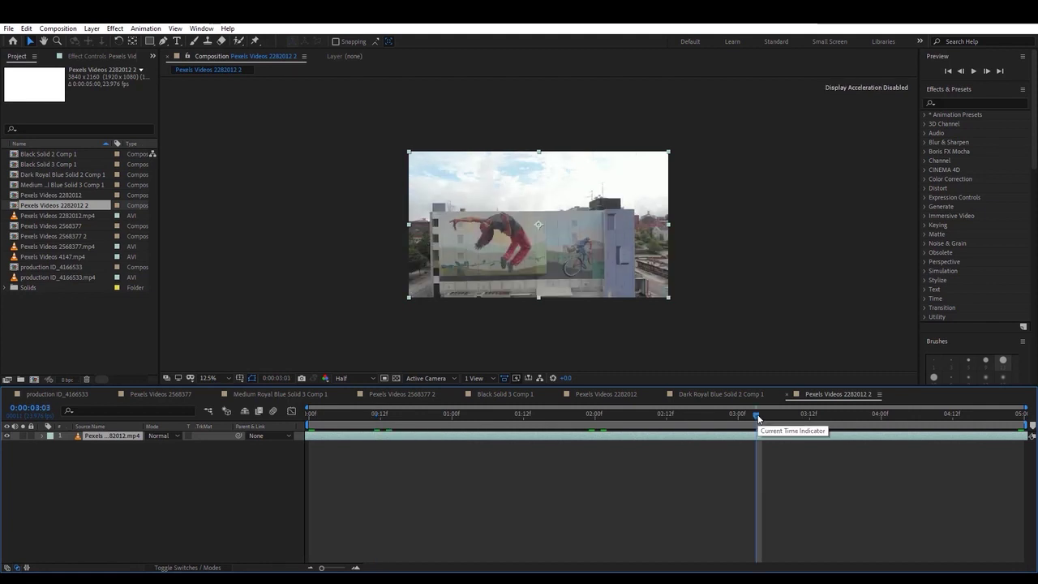
click(762, 416)
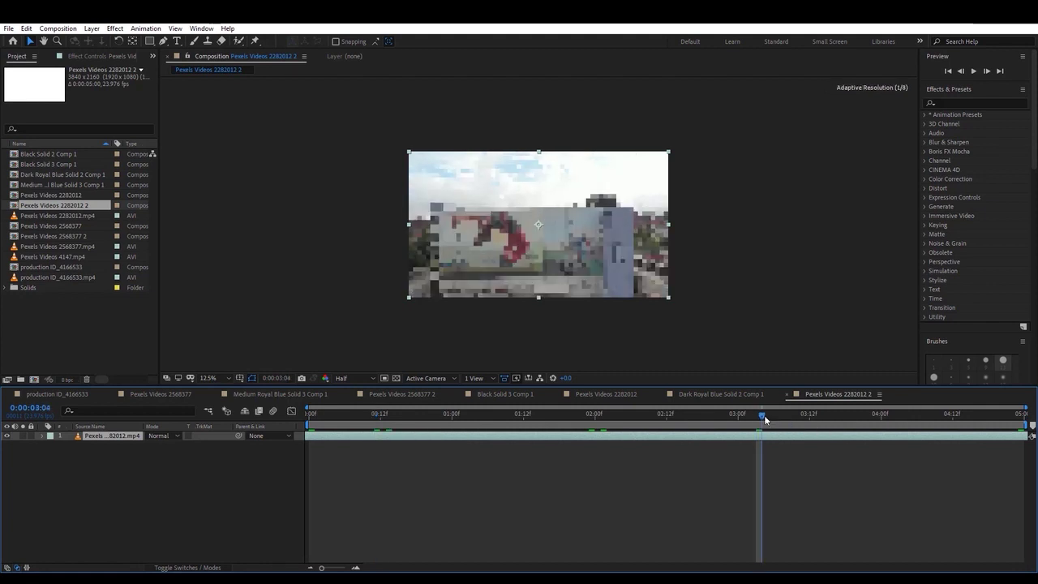
click(368, 378)
click(356, 440)
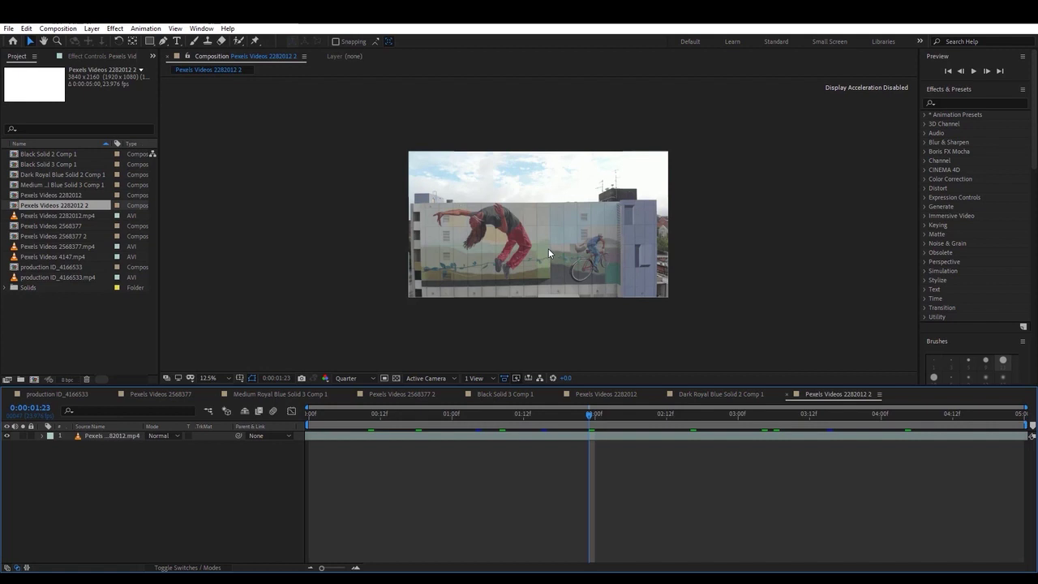
click(526, 424)
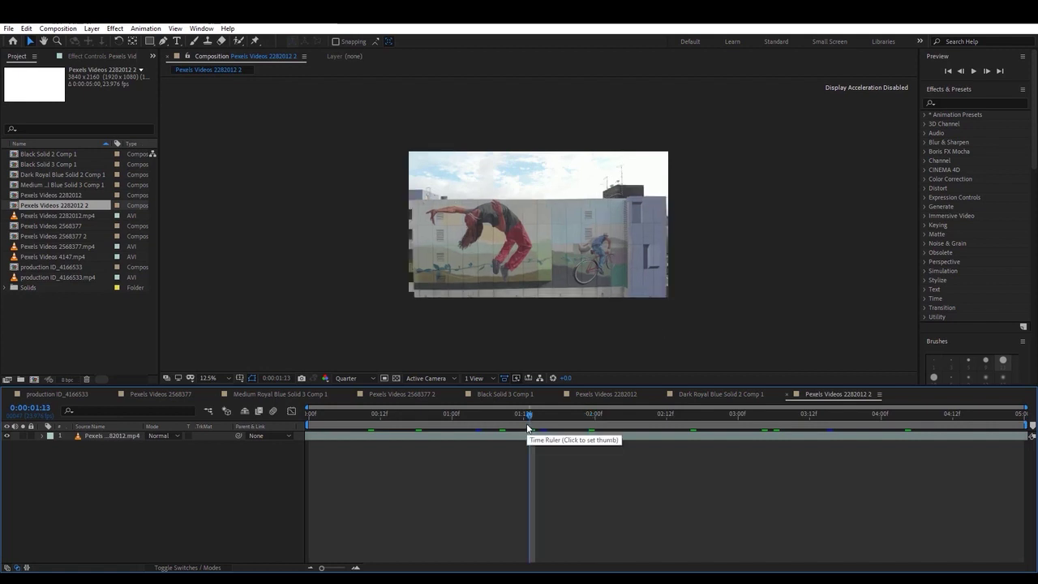
click(620, 425)
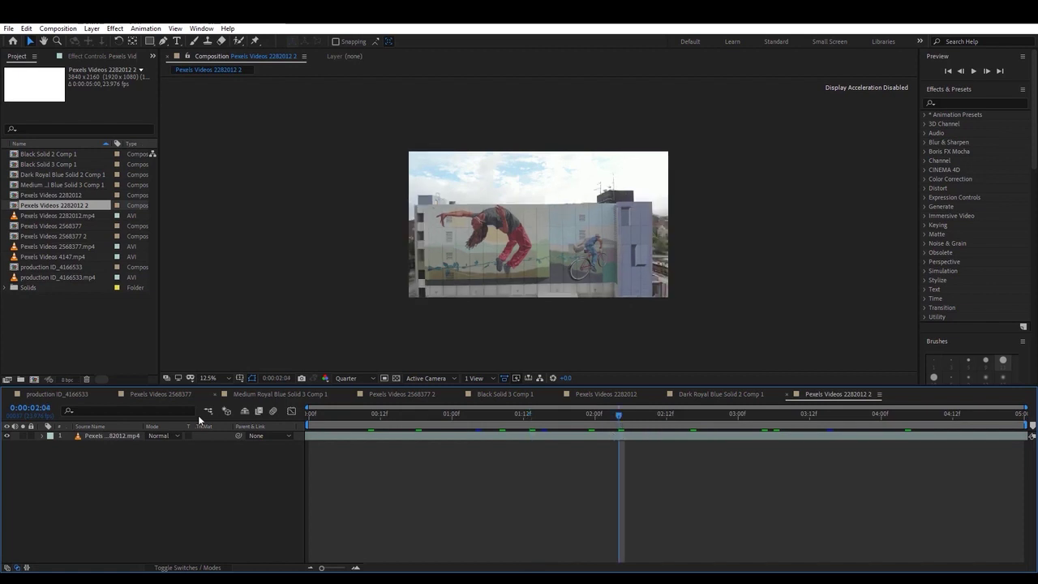
- Apply the Mocha AE effect to the Pexels Videos 2282012.mp4 layer
click(114, 435)
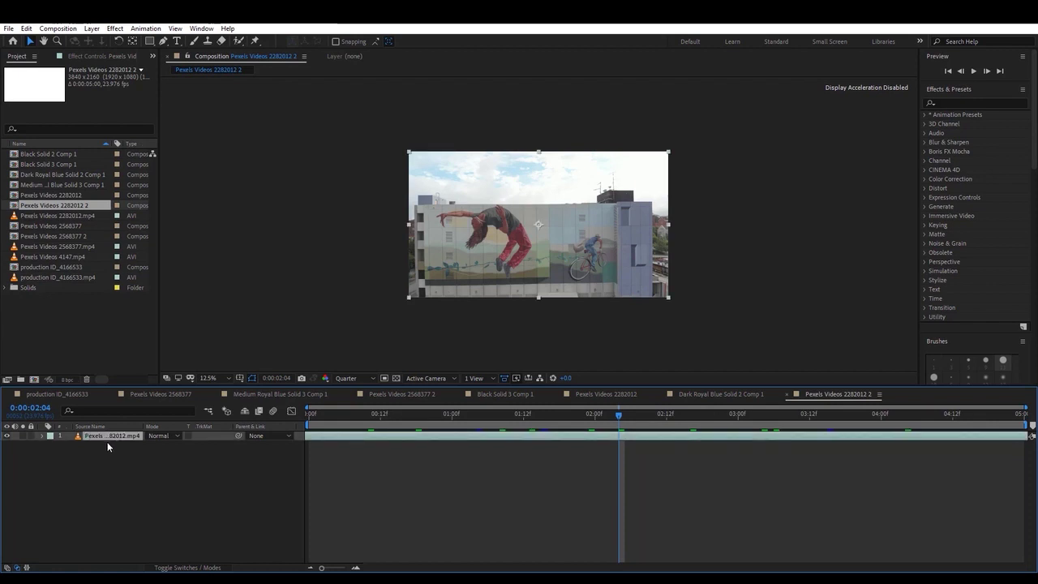
click(115, 28)
mouse_move(170, 120)
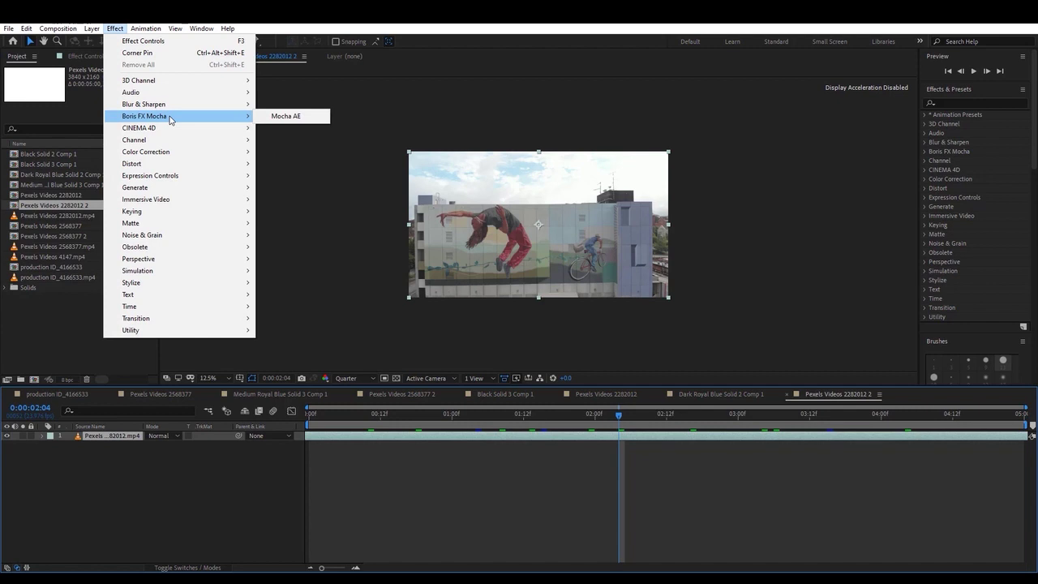
click(286, 116)
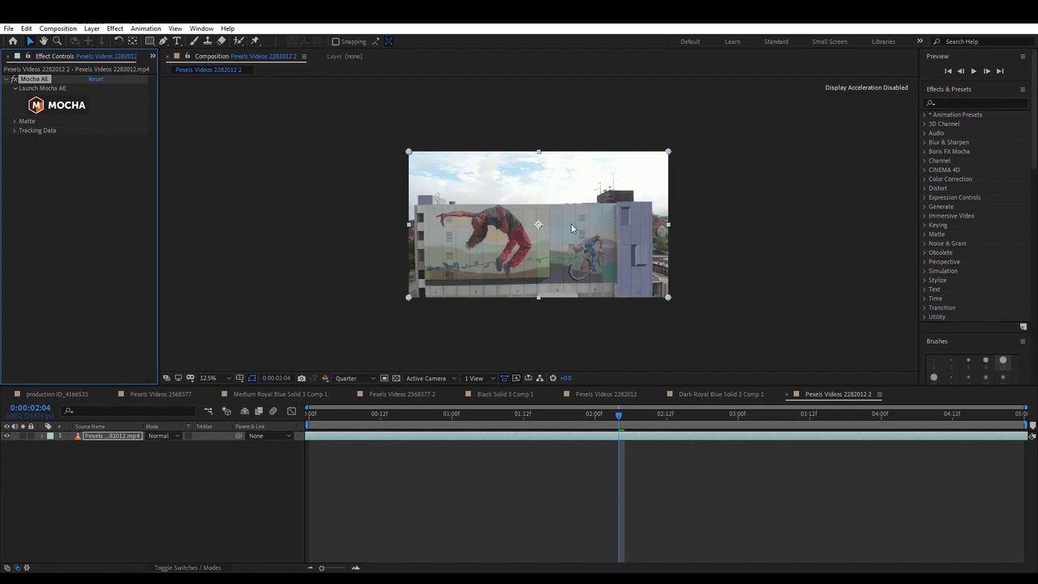
- Launch Mocha from the effect, continuing at proxy resolution, and go to frame 133, where the whole mural is in view
click(72, 112)
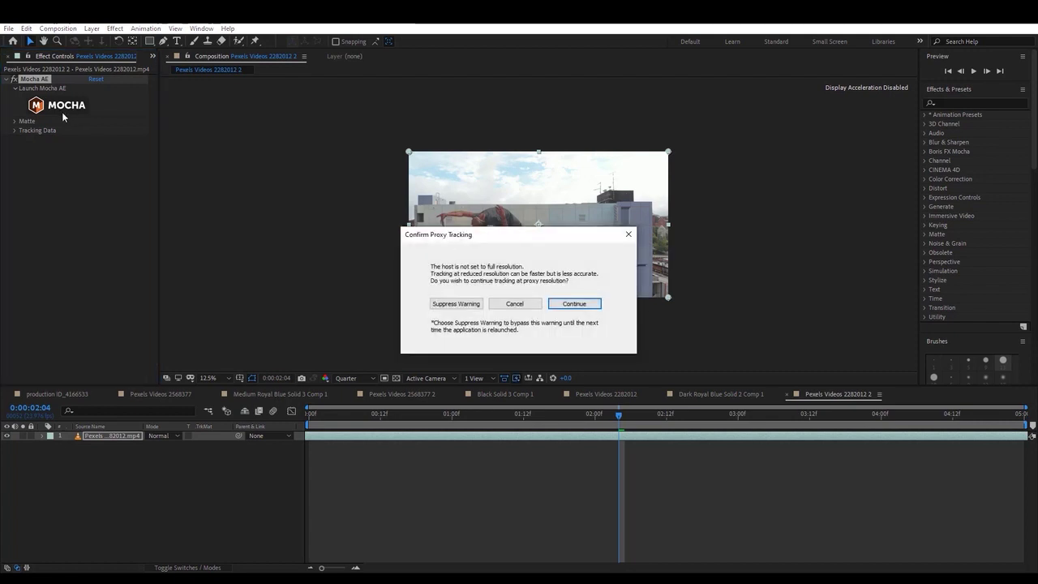
click(575, 304)
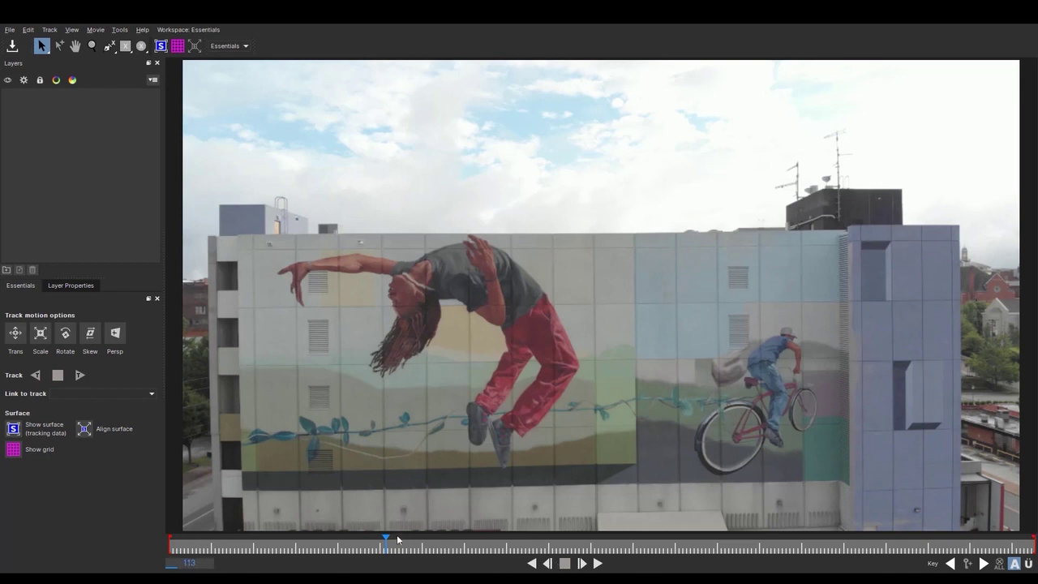
click(214, 549)
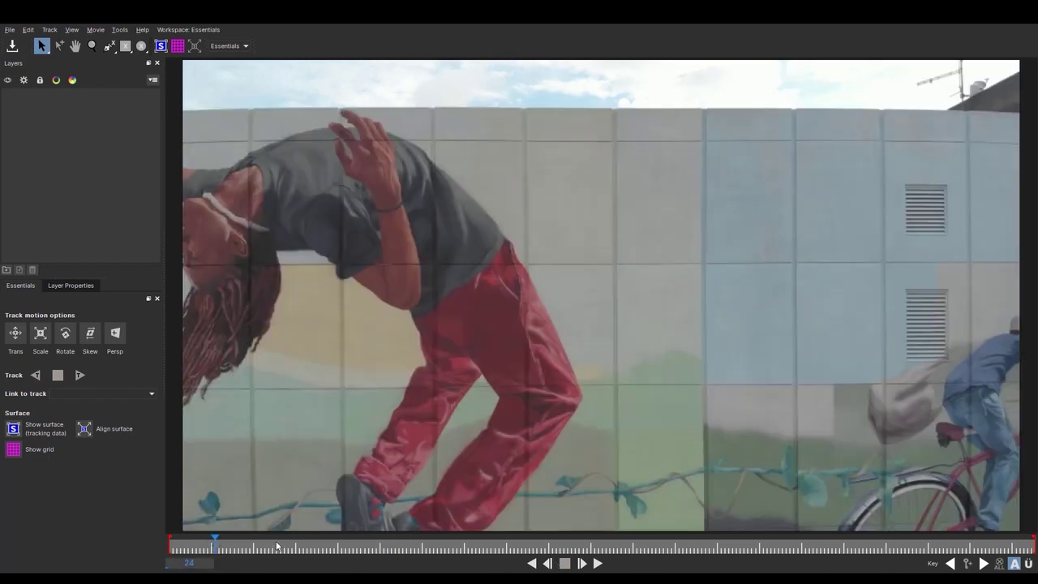
click(421, 548)
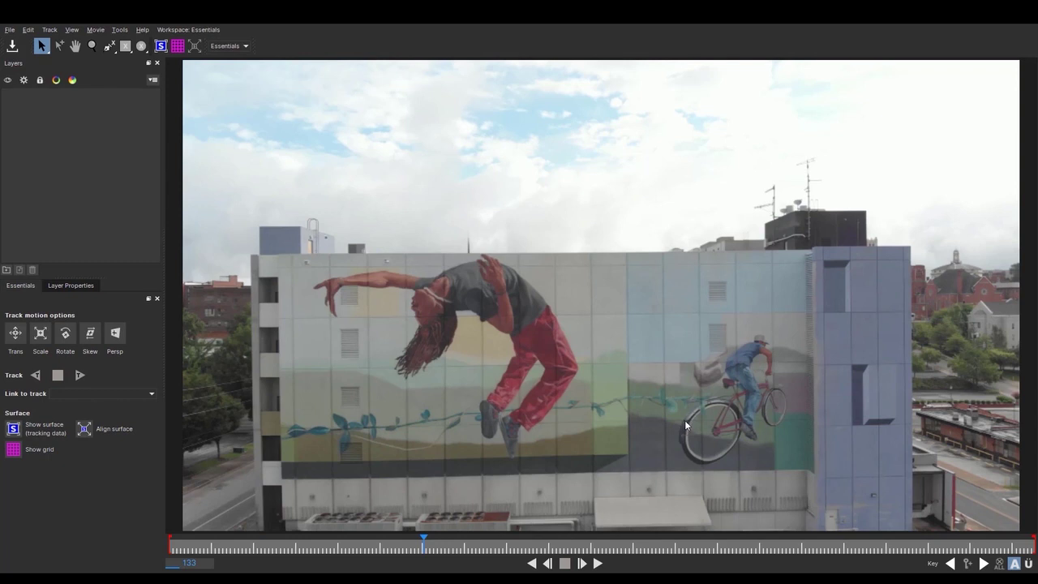
- Draw a closed four-point X-Spline around the mural wall, with one point just outside each corner
click(110, 46)
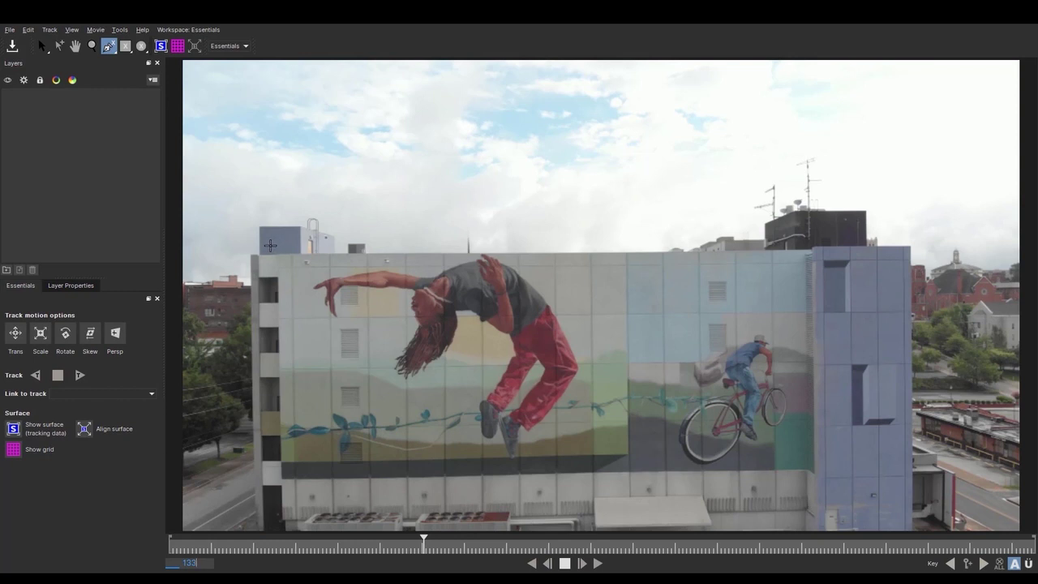
click(271, 246)
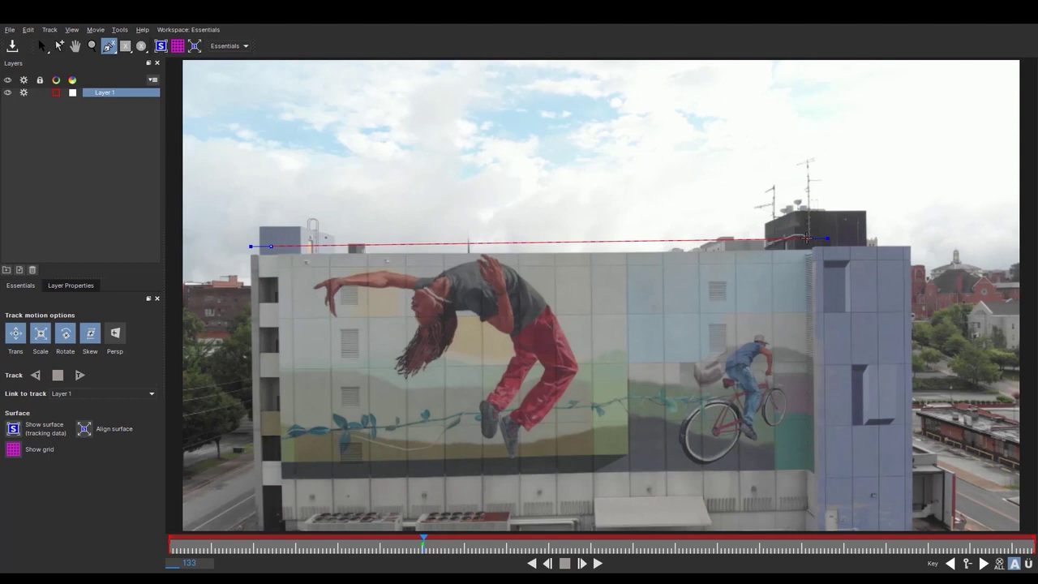
click(807, 237)
click(807, 481)
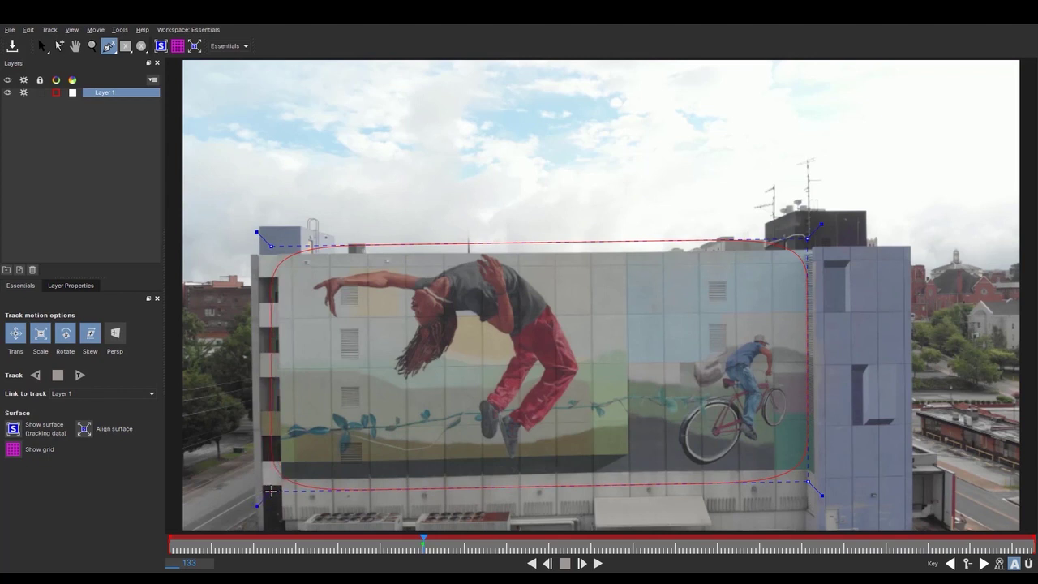
click(271, 491)
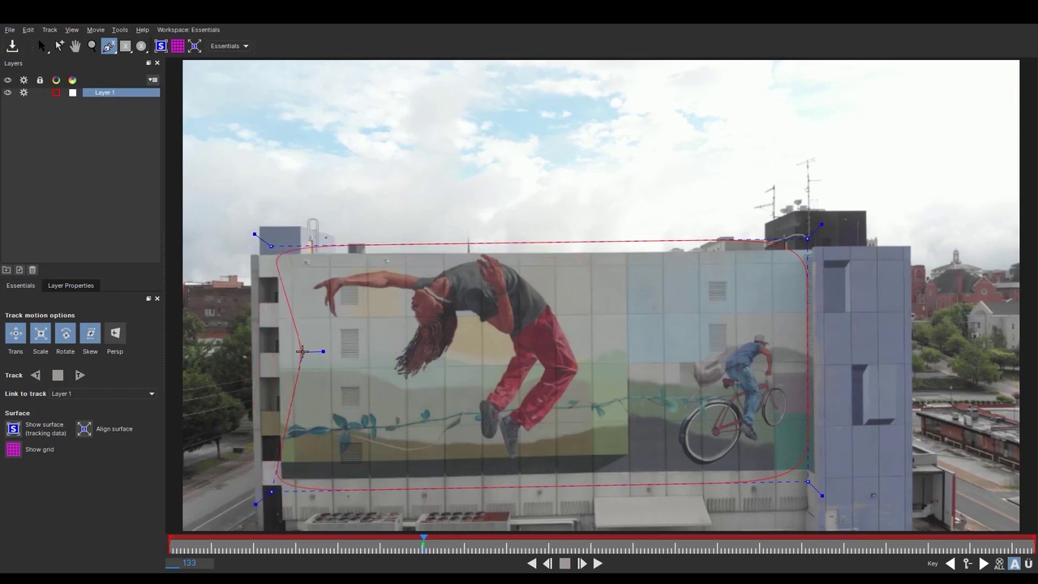
right_click(302, 349)
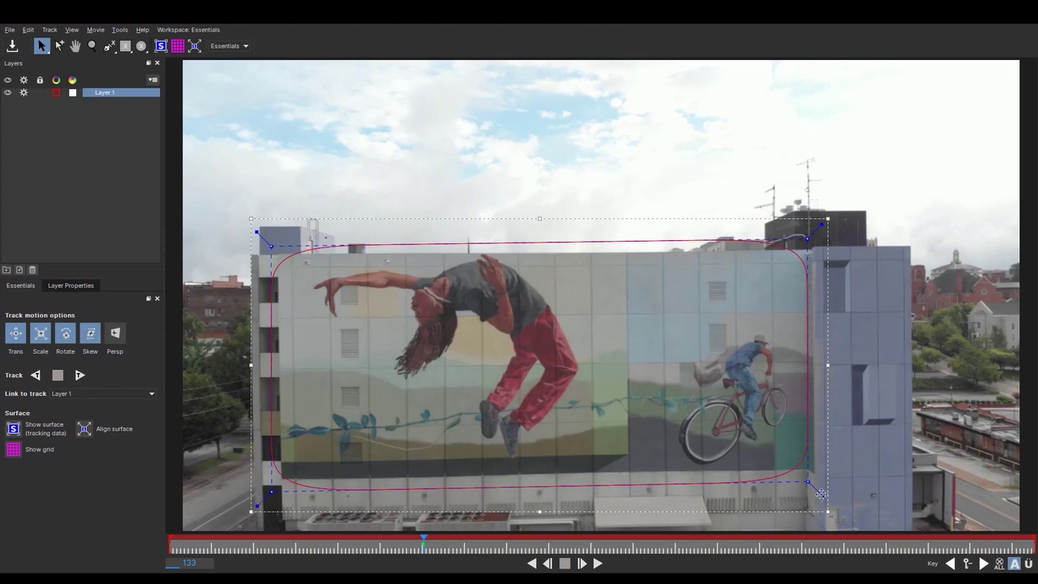
- Sharpen all four corners of the mural spline so that its edges run straight
drag(821, 493, 825, 496)
drag(254, 503, 256, 511)
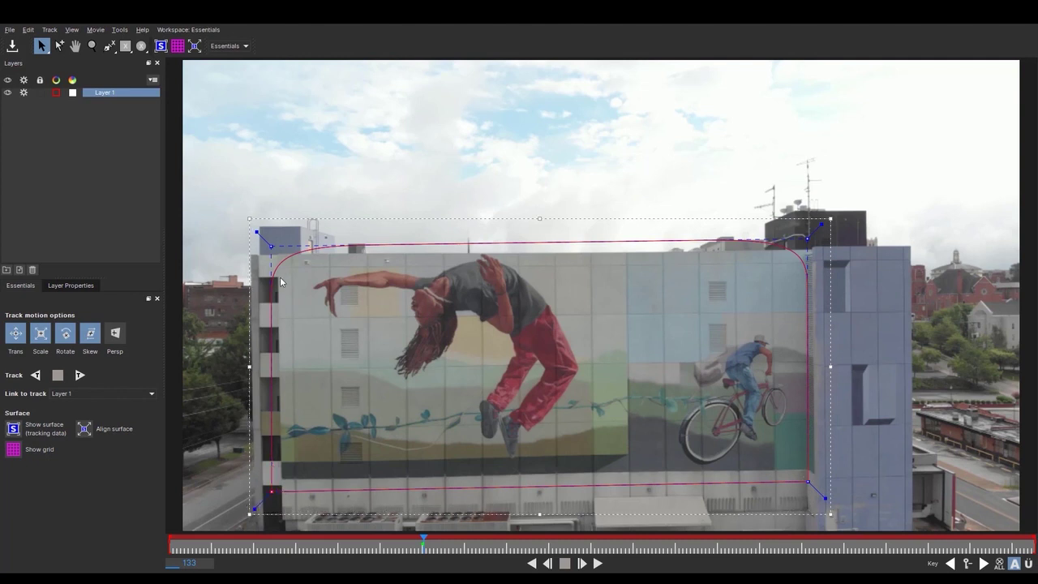
drag(255, 228, 252, 229)
drag(822, 224, 825, 220)
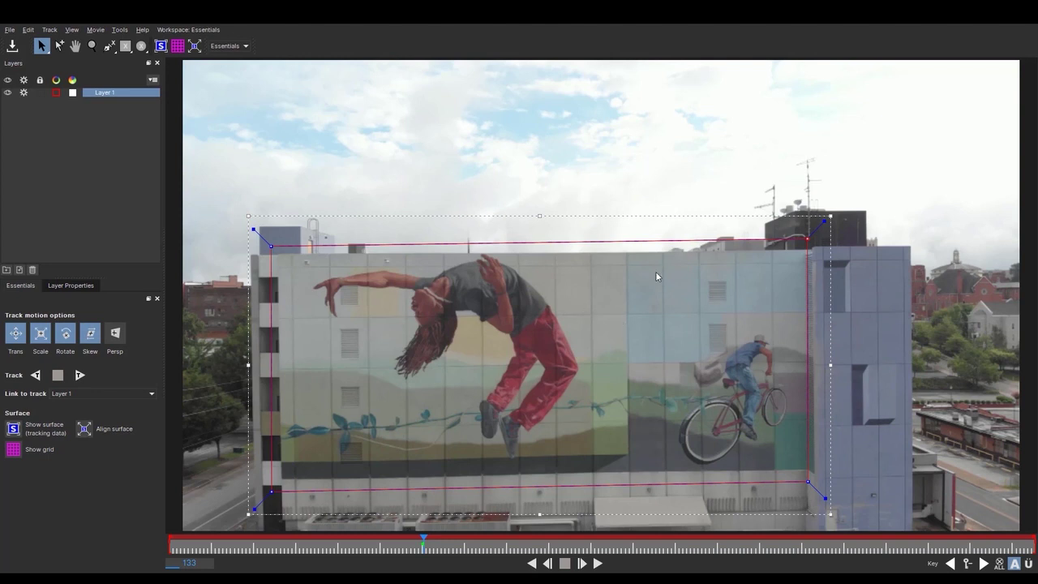
- Show the planar grid and step back to frame 129, leaving the spline's size as drawn
click(183, 50)
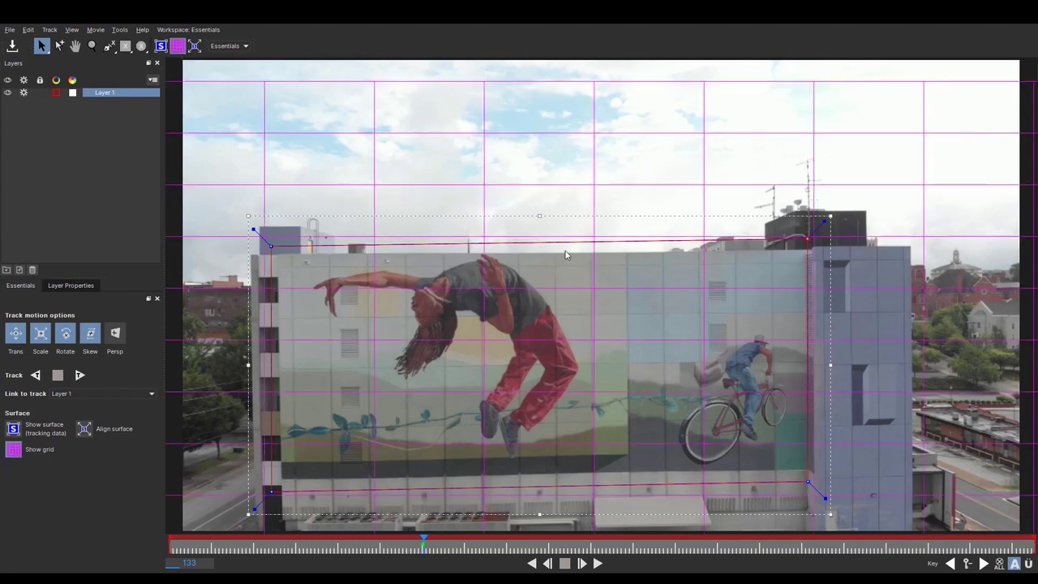
key(comma)
key(comma)
key(comma)
key(comma)
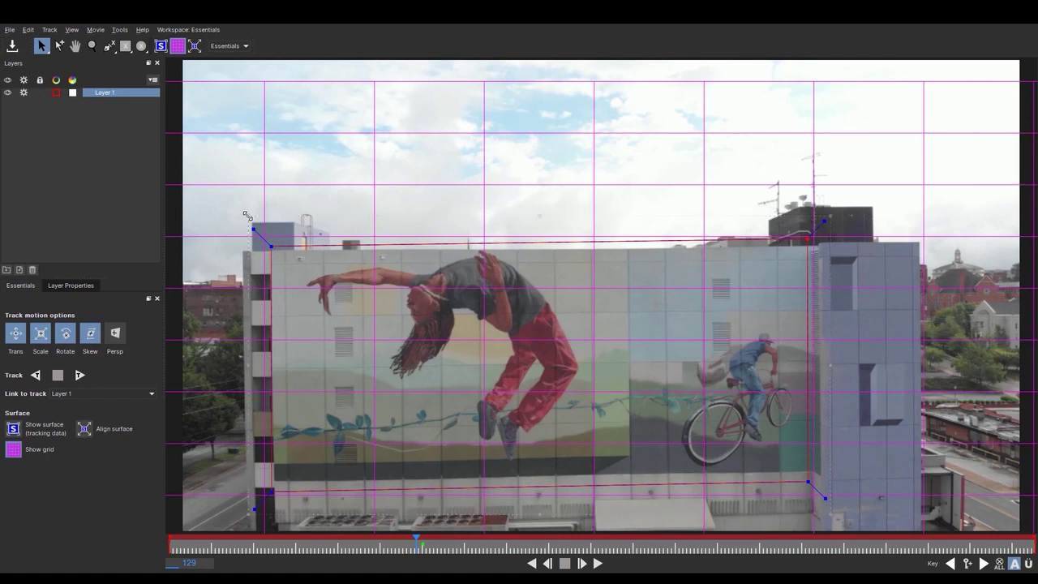
drag(248, 217, 211, 200)
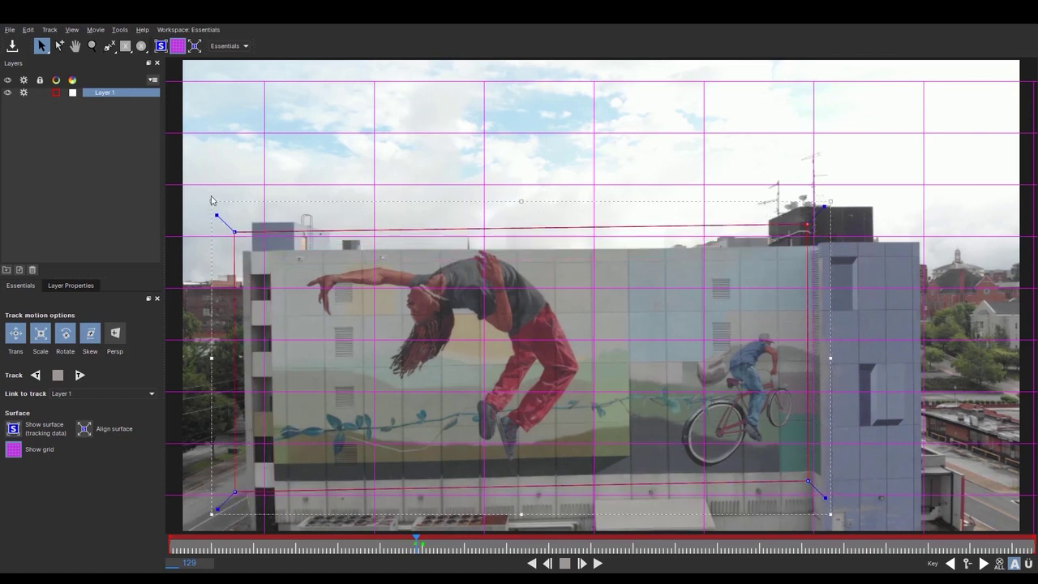
key(ctrl+z)
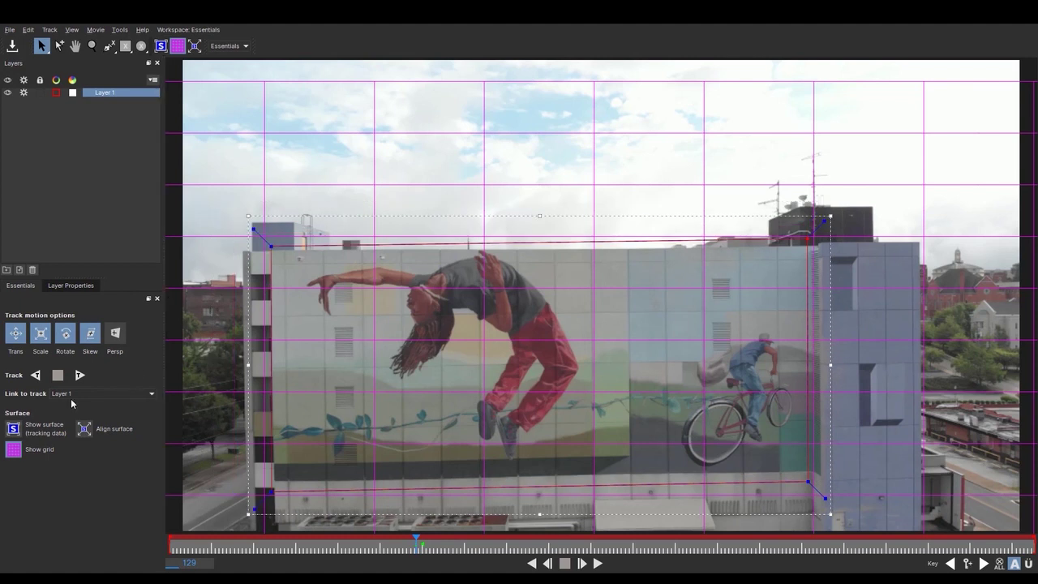
- Show the planar surface and fit its four corners to the corners of the mural
click(14, 429)
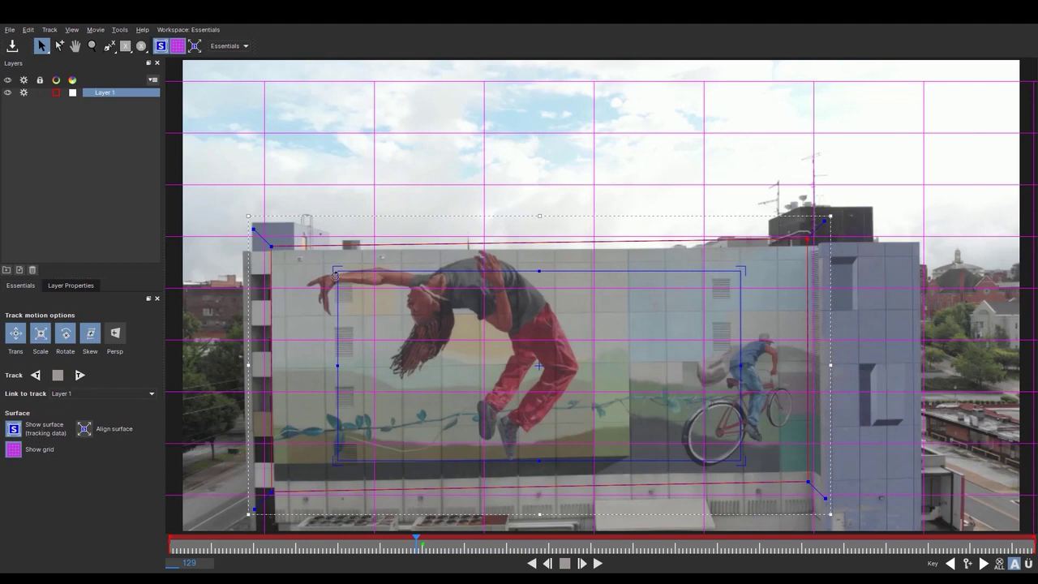
drag(337, 268, 271, 247)
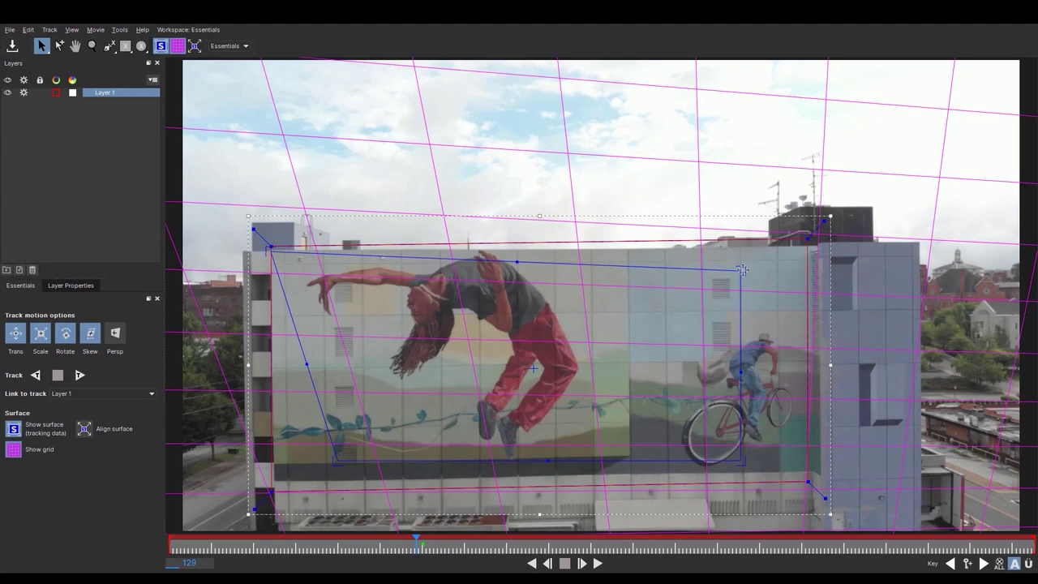
drag(753, 263, 799, 246)
drag(810, 242, 811, 244)
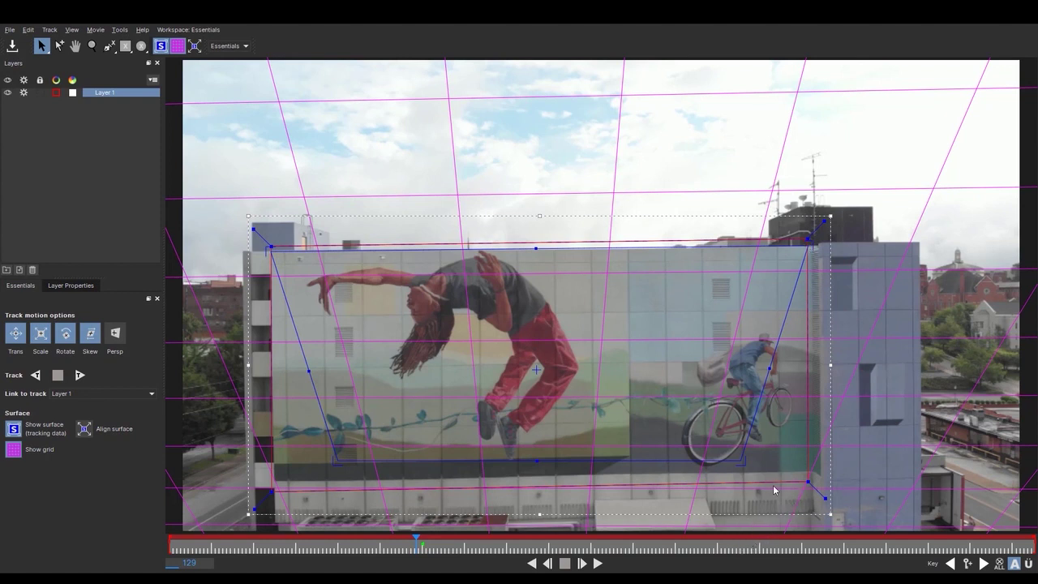
drag(744, 462, 816, 471)
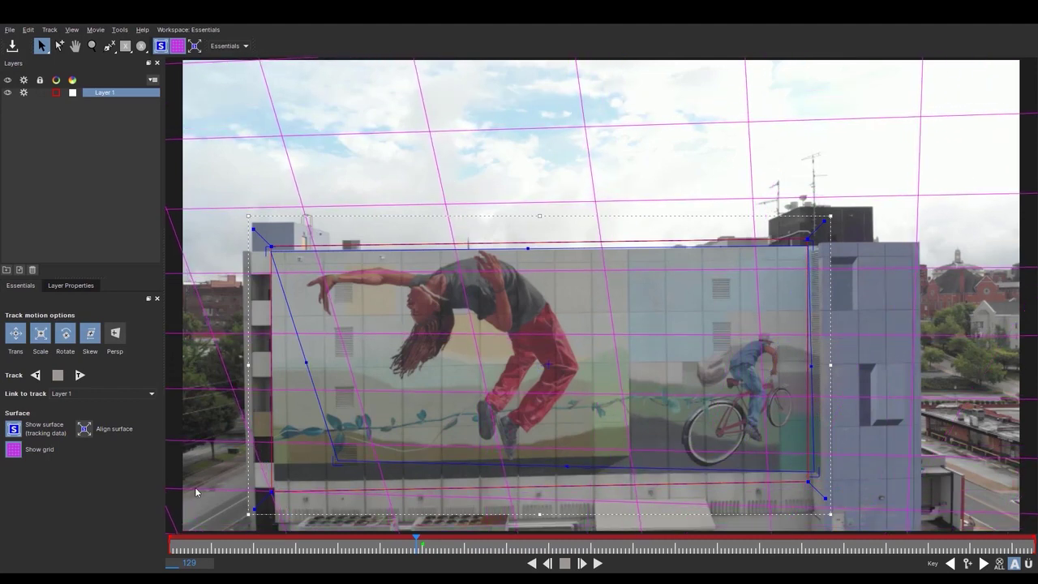
drag(334, 462, 271, 482)
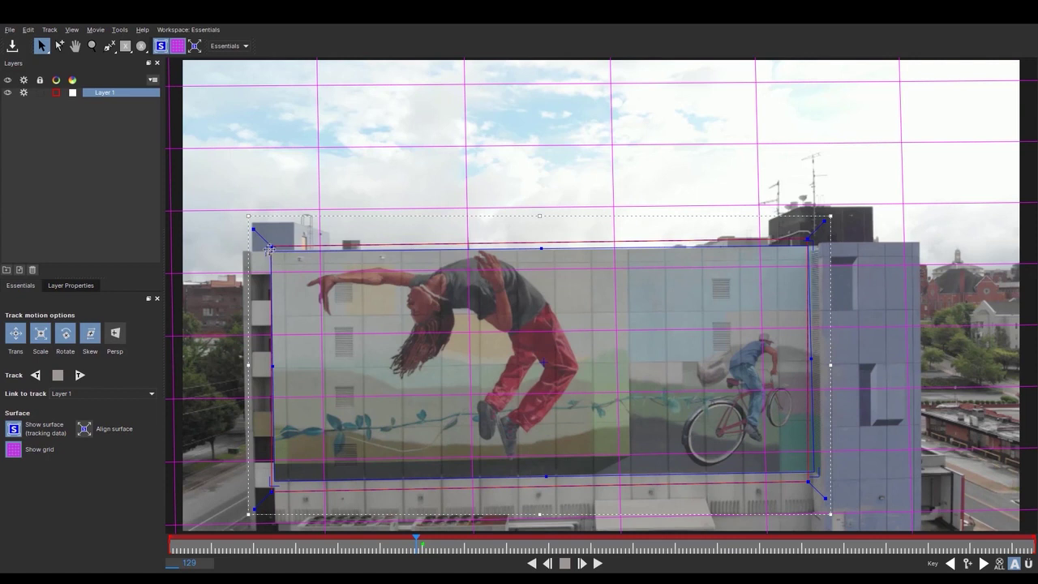
drag(266, 247, 266, 247)
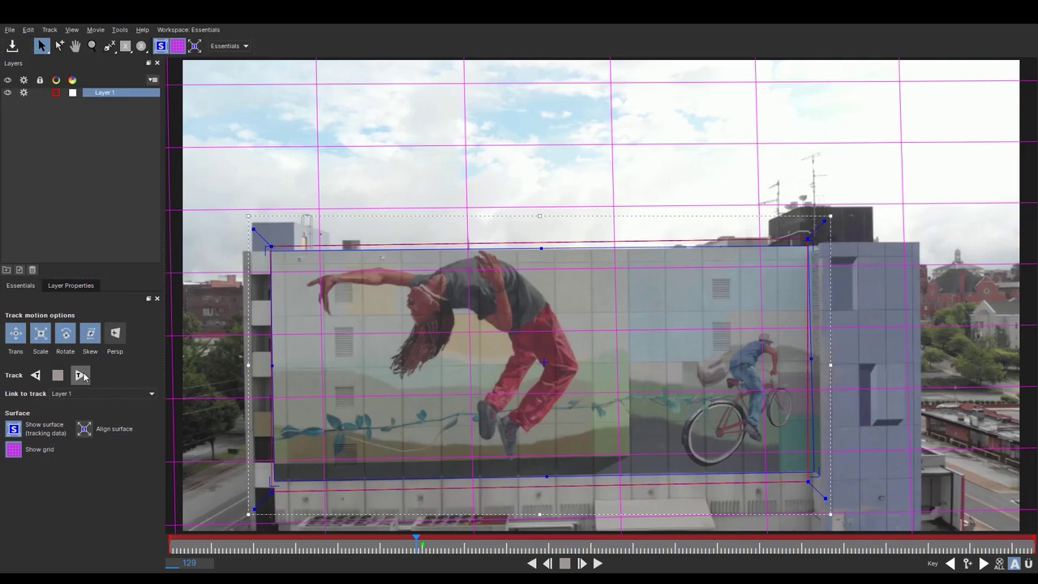
- Track the mural layer backward to the clip's start and forward to its end
click(33, 376)
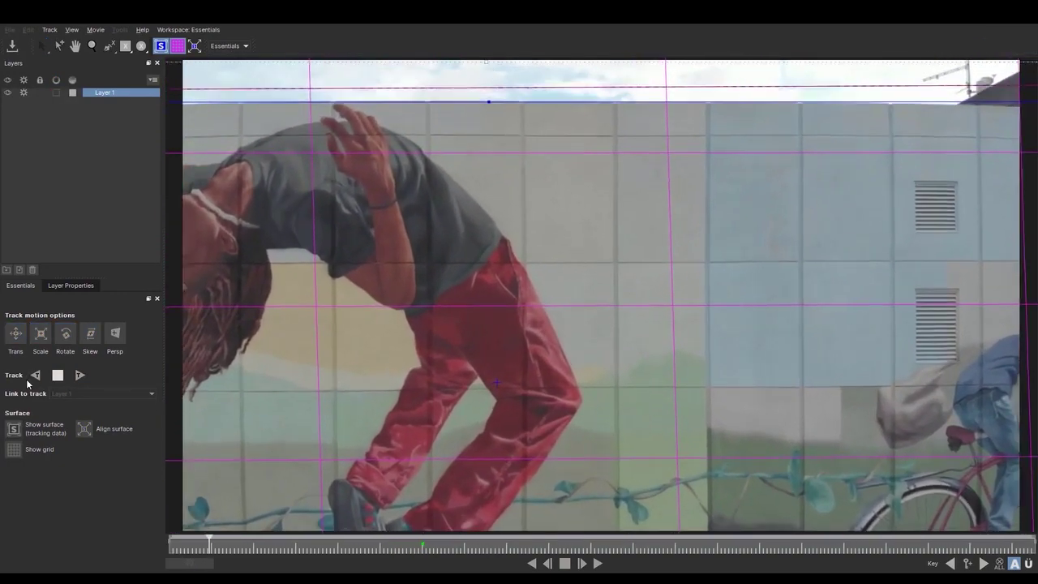
click(79, 376)
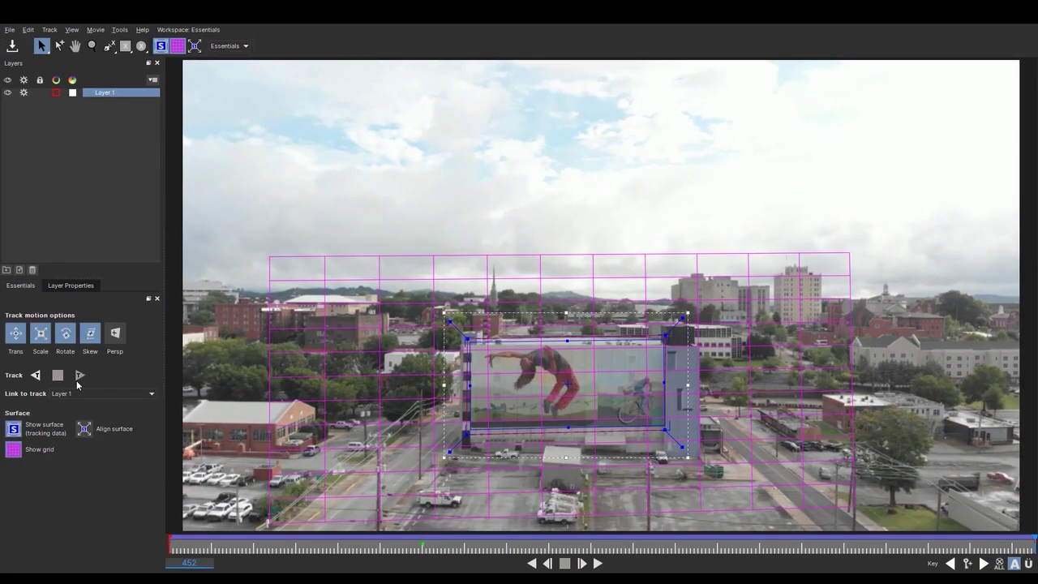
- Save the Mocha tracking project, return to After Effects, and select the Mocha AE effect on the footage layer
click(18, 50)
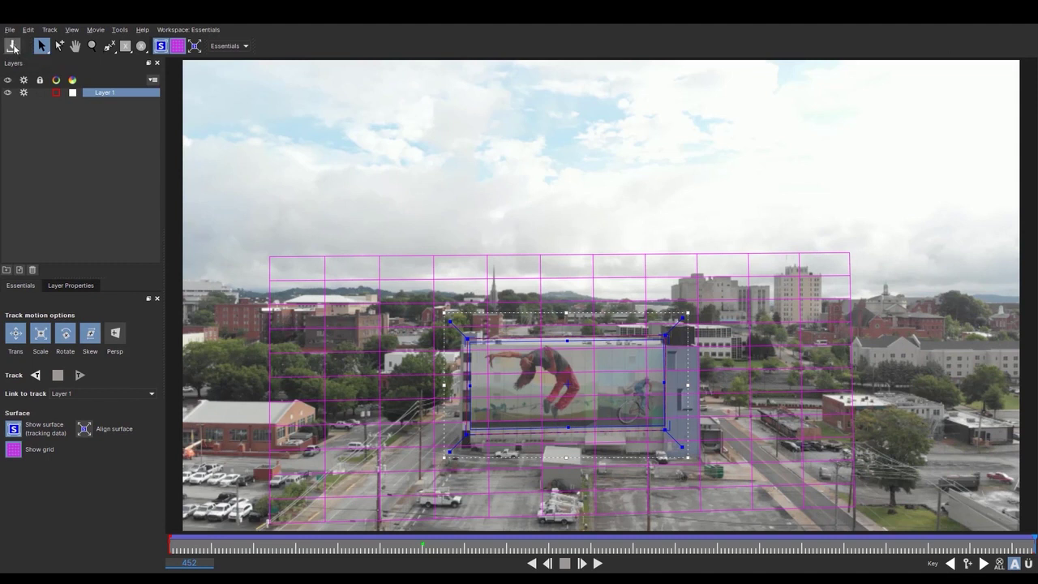
click(15, 48)
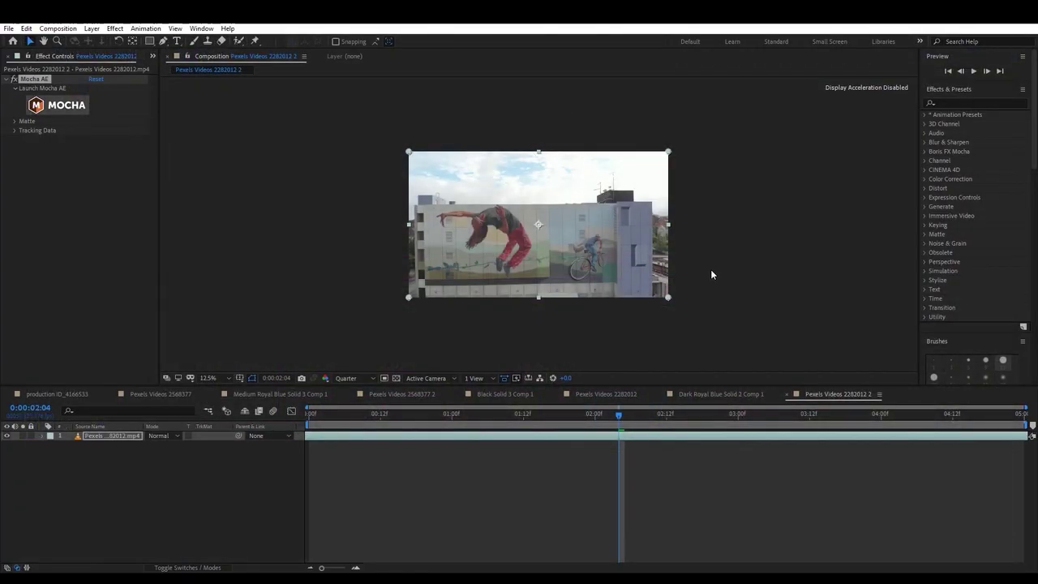
click(38, 81)
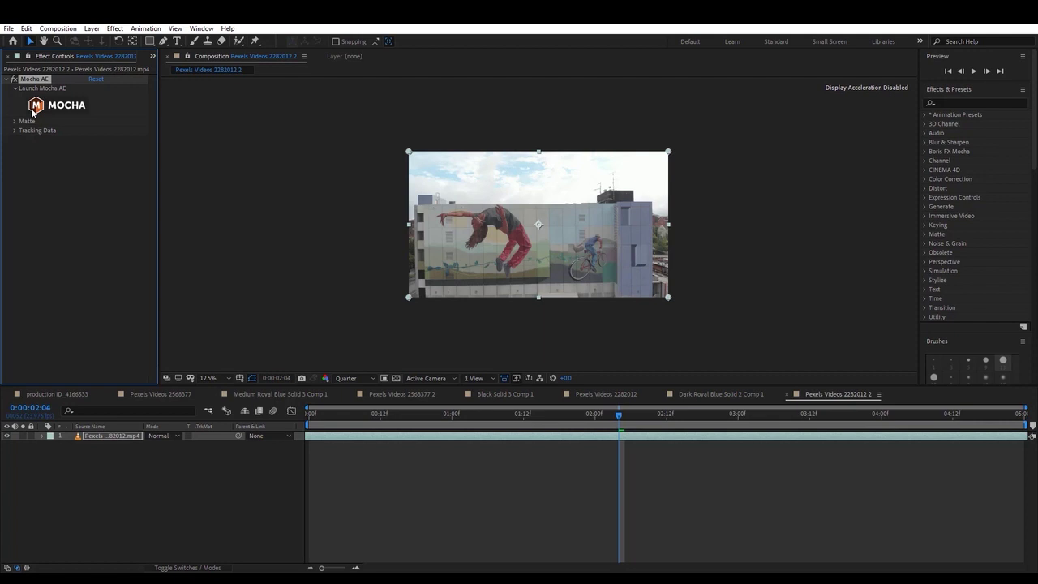
- Expand the Tracking Data settings of the footage layer's Mocha AE effect
click(32, 110)
click(16, 130)
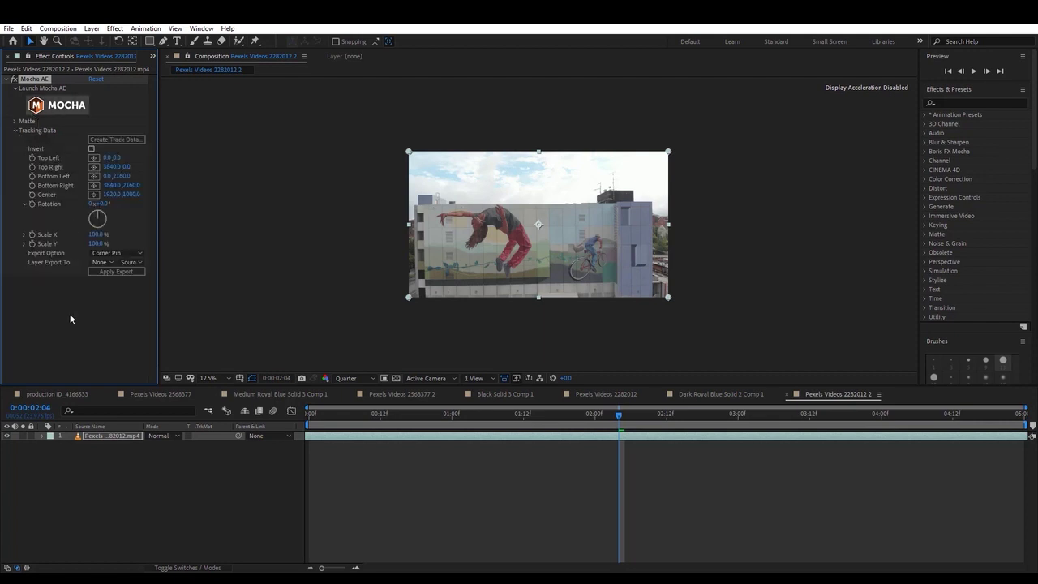
click(70, 362)
- Create a 3840 x 2160 px solid in a pale blue sampled from the sky in the footage
click(148, 480)
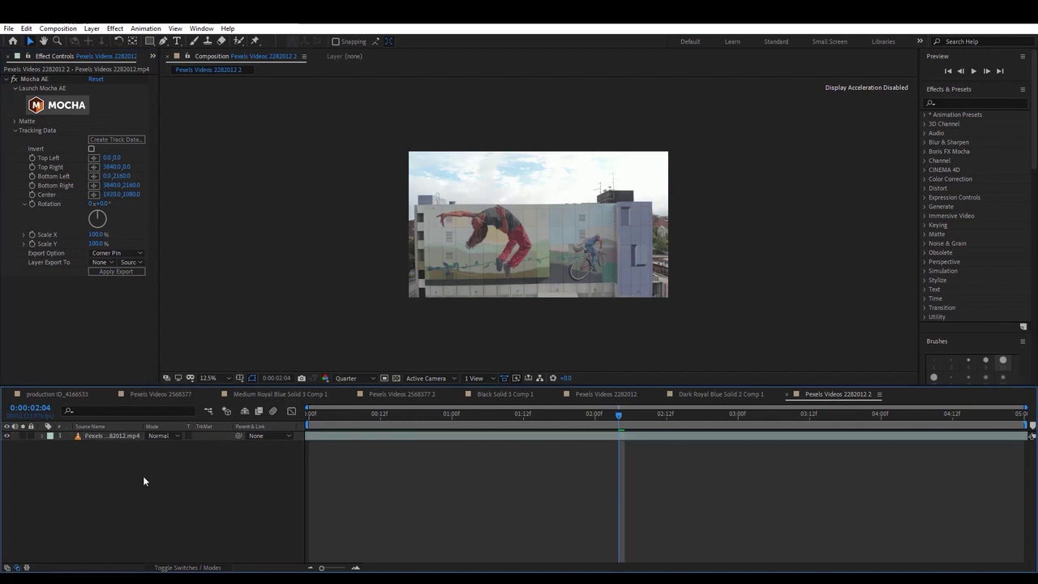
key(ctrl+y)
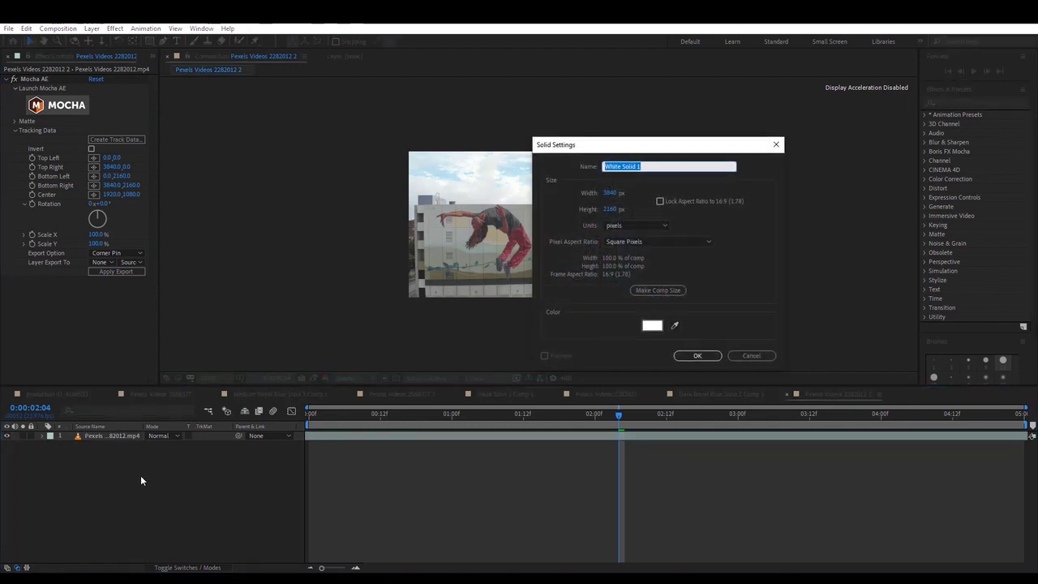
click(656, 329)
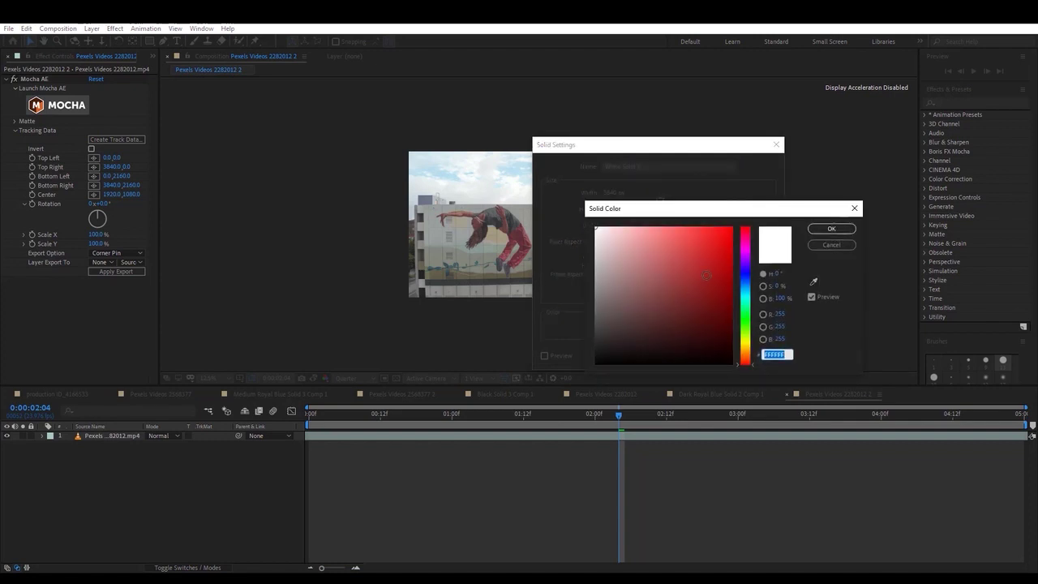
mouse_move(706, 275)
mouse_down()
mouse_move(730, 229)
mouse_move(654, 255)
mouse_move(567, 192)
mouse_up()
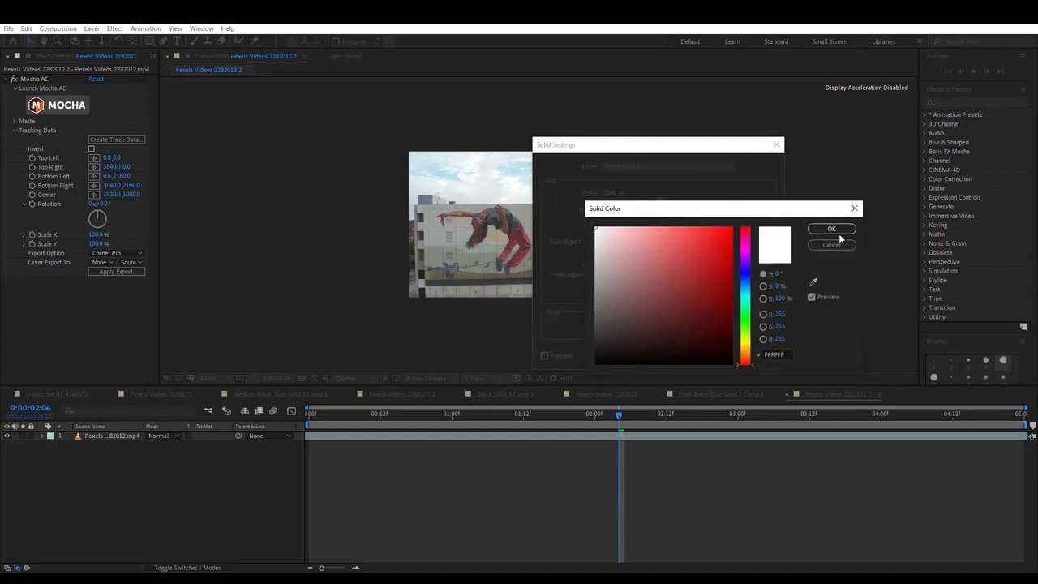
click(814, 281)
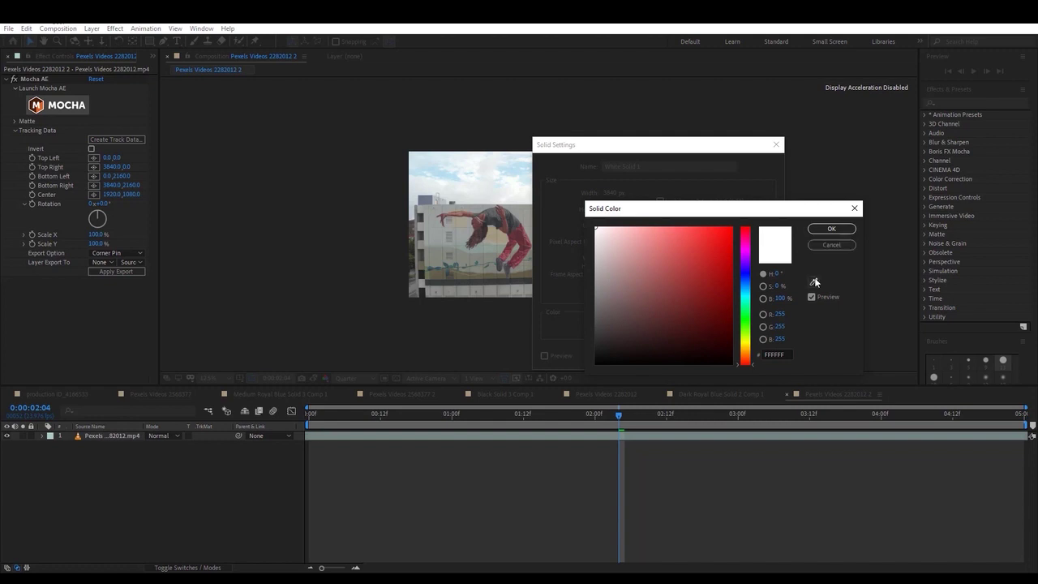
click(520, 162)
click(831, 229)
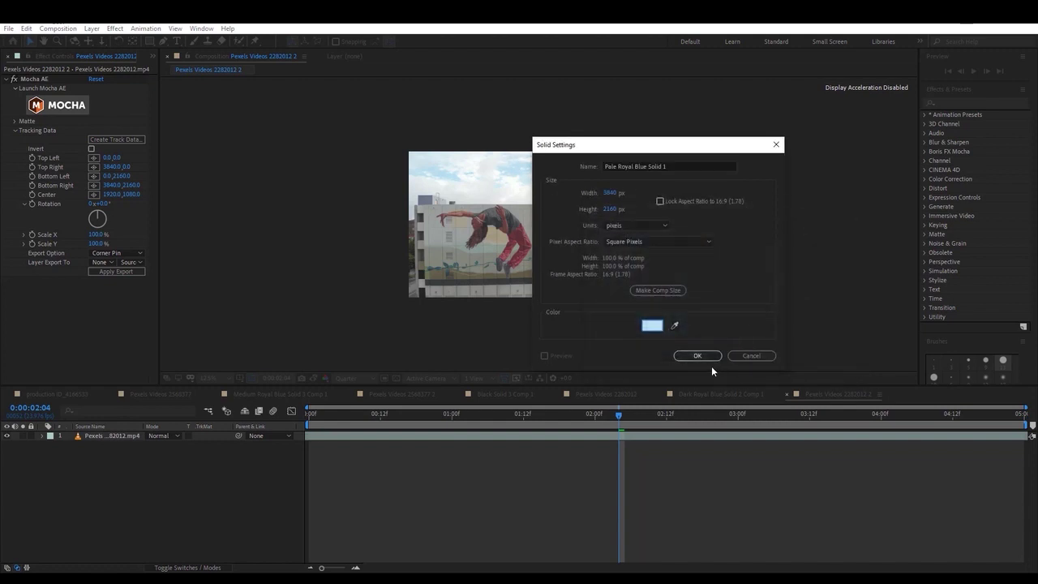
click(698, 355)
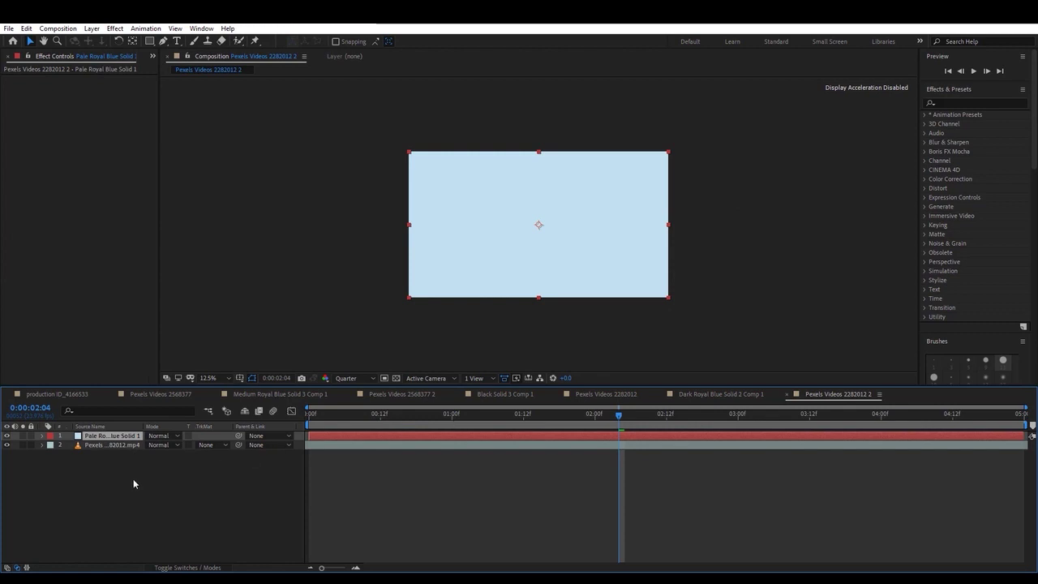
- Pre-compose the pale blue solid, leaving all attributes in the current composition, and hide the resulting layer
click(133, 479)
click(97, 437)
right_click(99, 436)
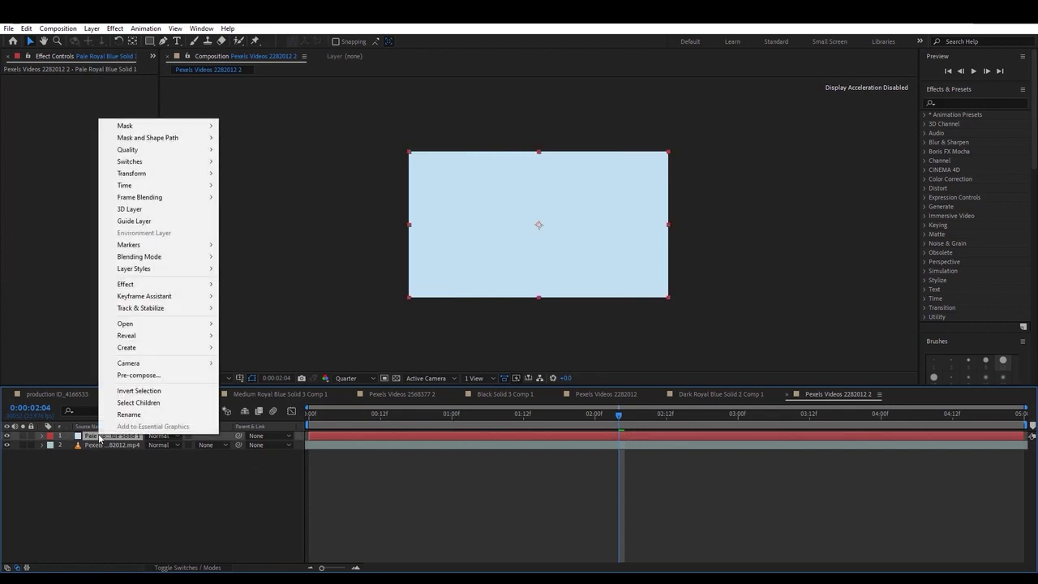
click(132, 376)
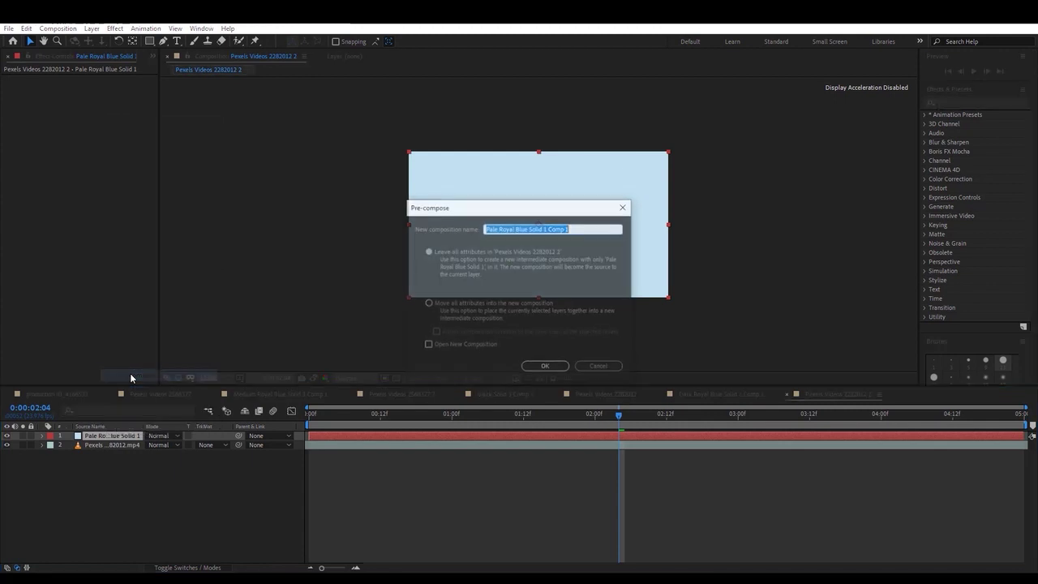
click(556, 370)
click(98, 462)
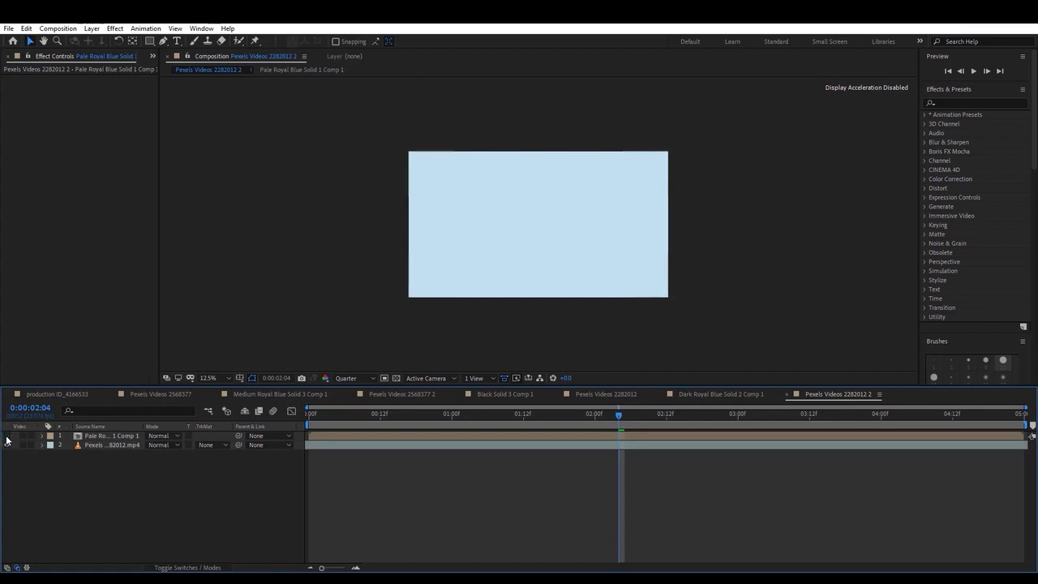
click(6, 435)
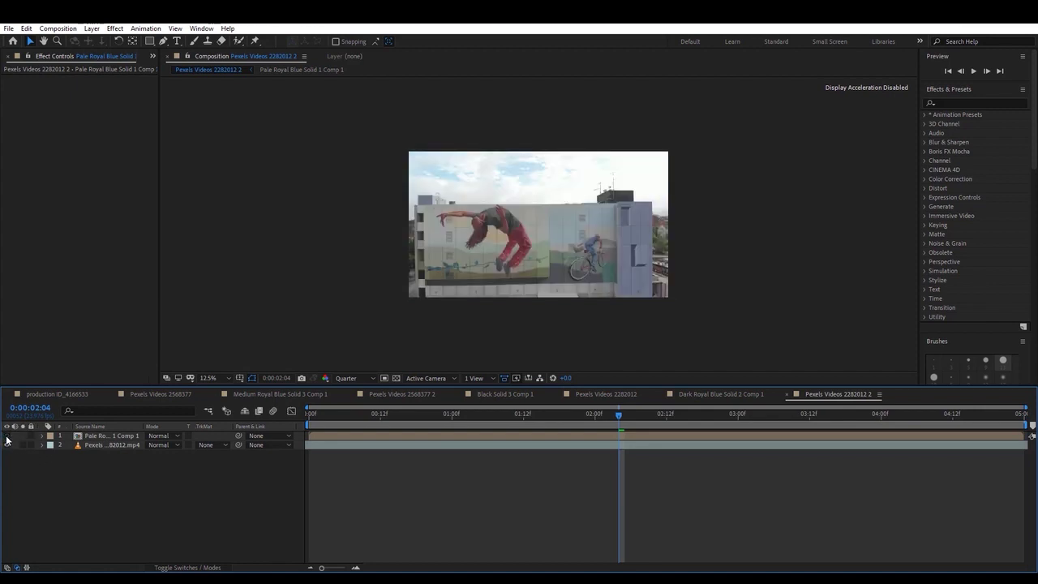
- Create track data on the footage layer's Mocha AE effect from the tracked Layer 1
click(100, 445)
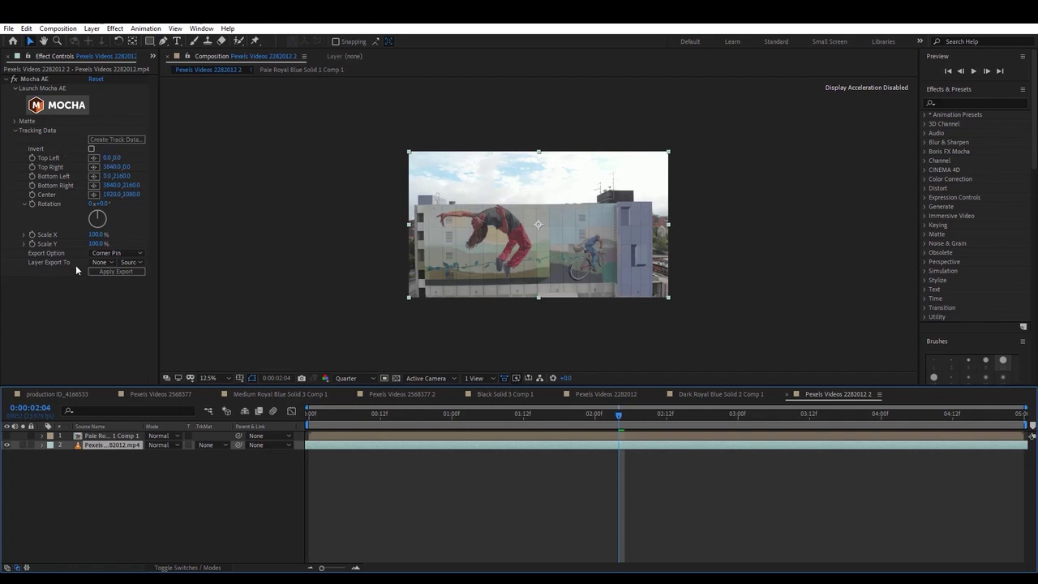
click(107, 436)
click(109, 446)
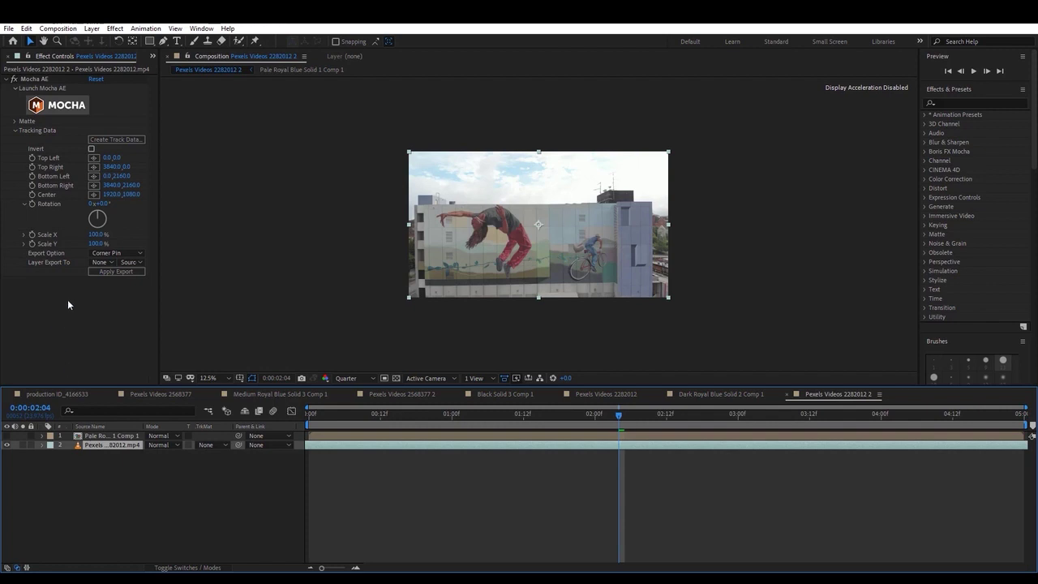
click(142, 139)
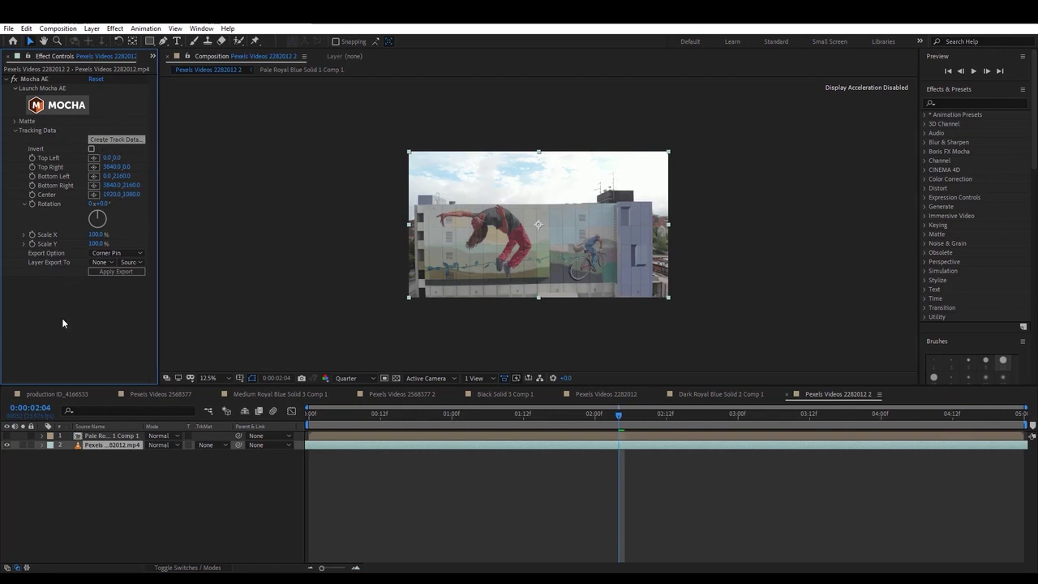
click(116, 139)
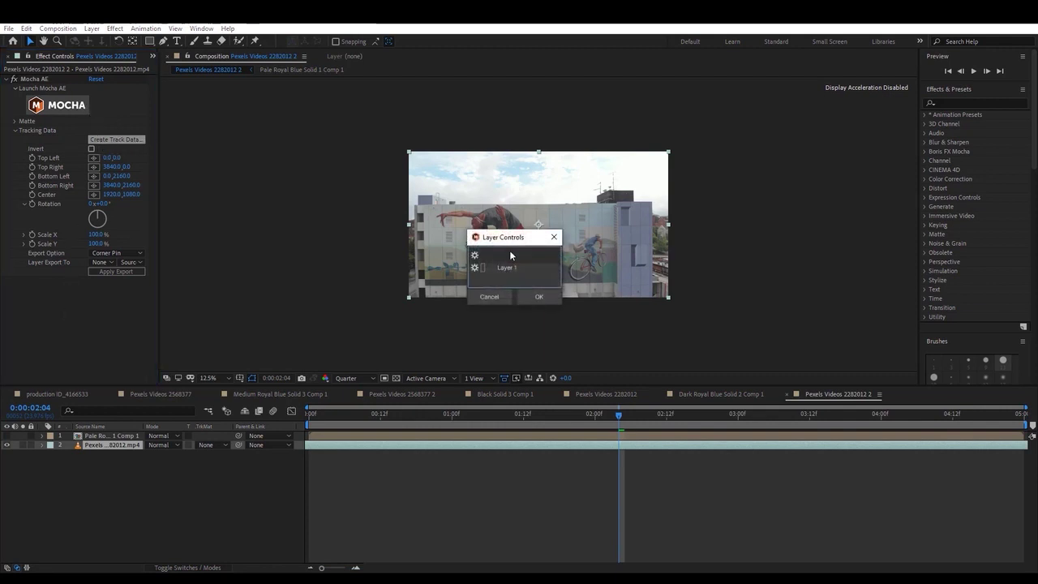
click(513, 269)
click(541, 296)
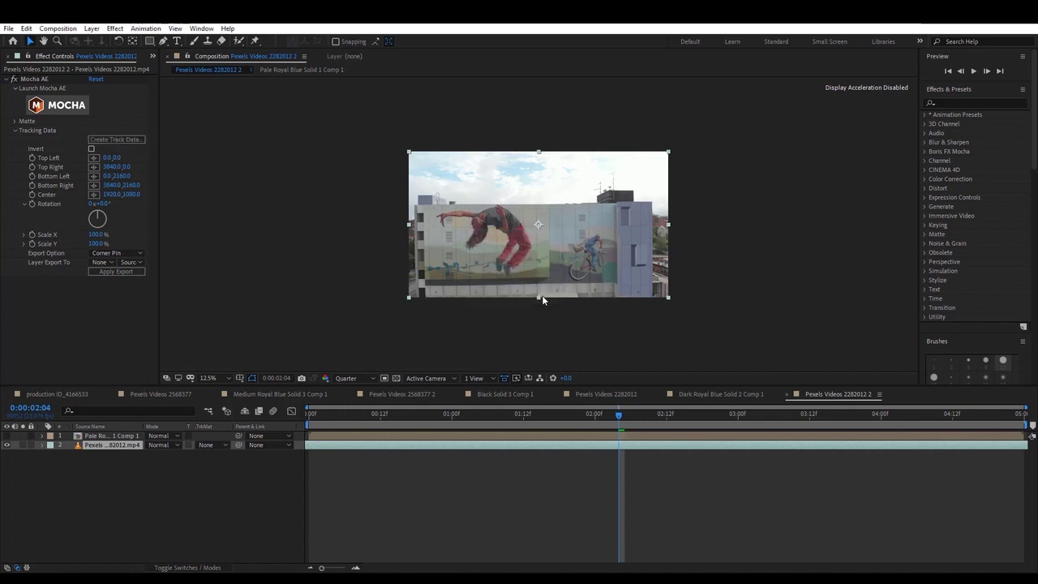
- Choose Corner Pin as the export option for the Mocha tracking data
click(134, 255)
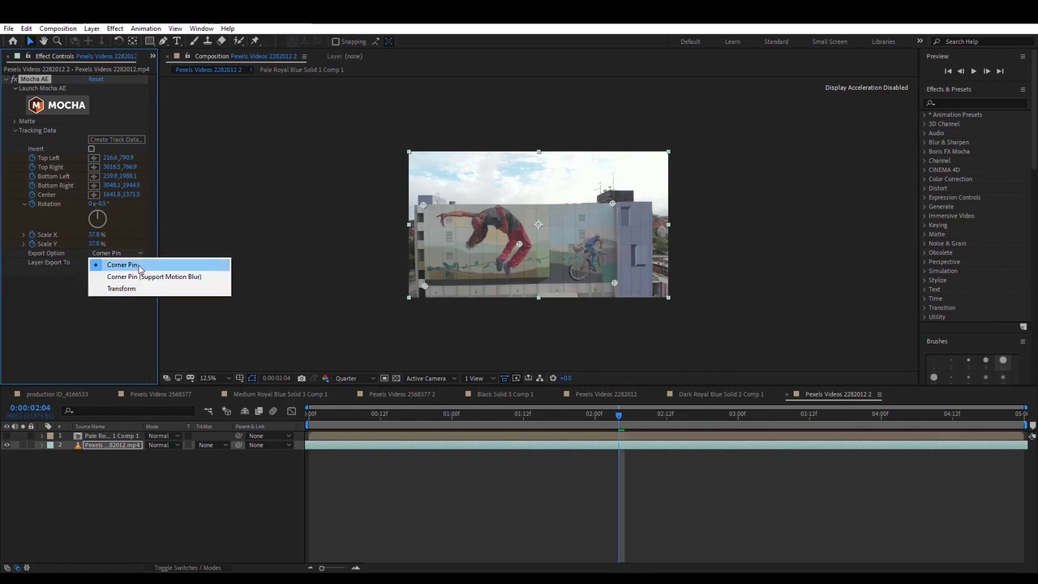
click(140, 265)
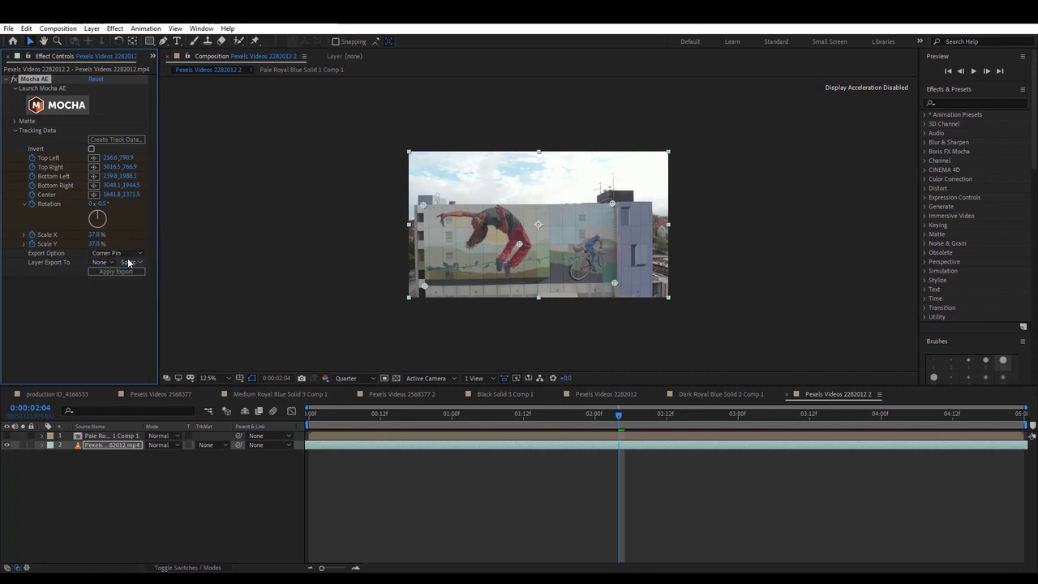
click(108, 262)
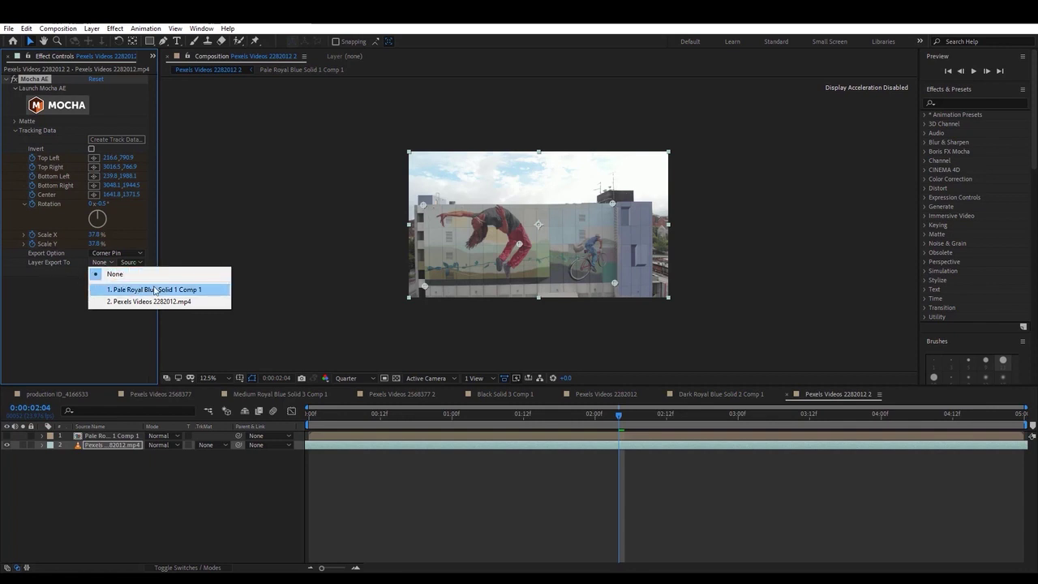
click(129, 452)
- Select the pre-composed solid layer and show the layer switches columns in the timeline
click(130, 436)
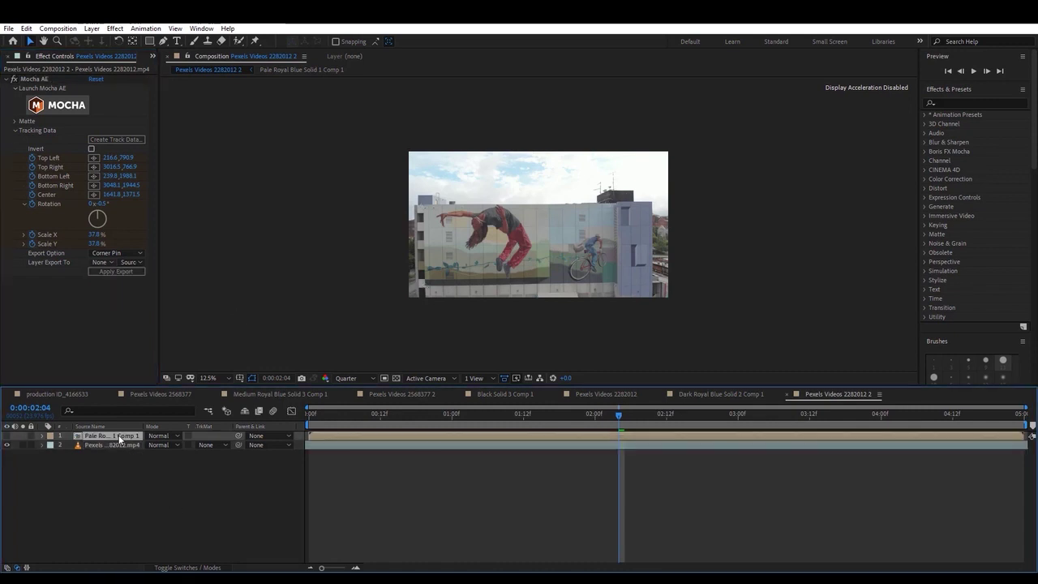
key(F4)
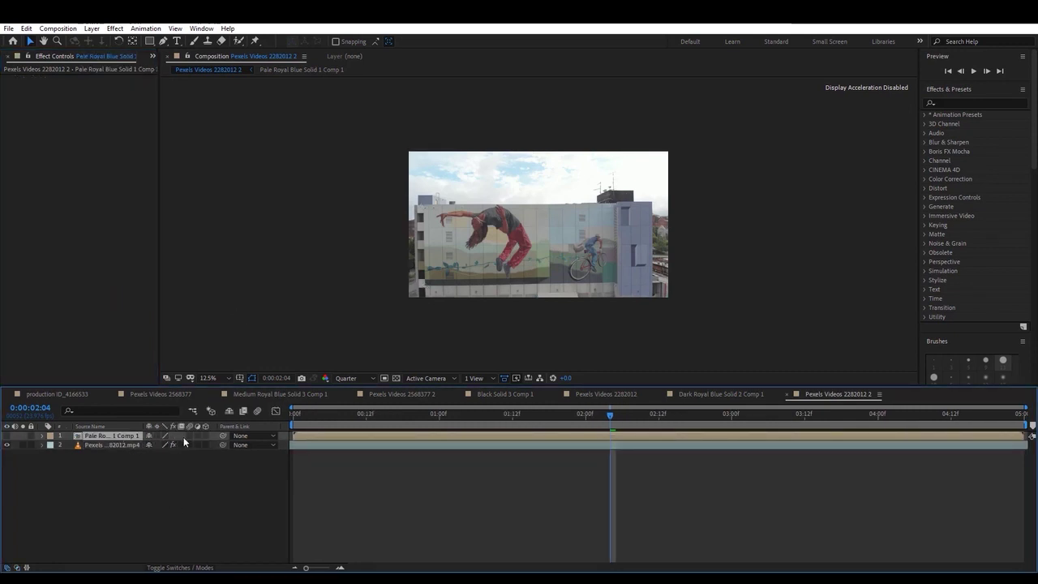
click(174, 445)
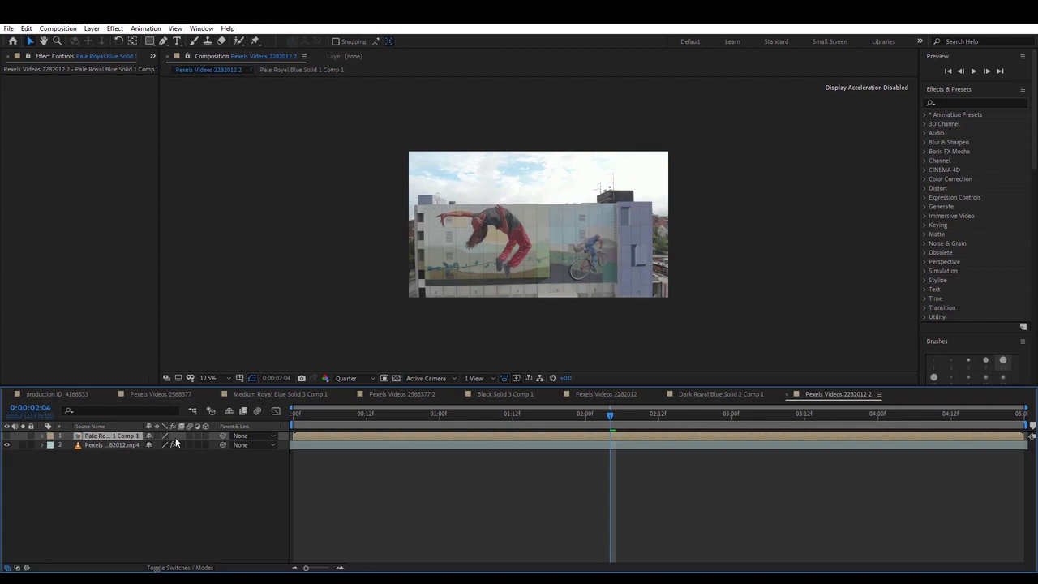
- Set the footage's Mocha track to export to Pale Royal Blue Solid 1 Comp 1 and apply the export
click(104, 446)
click(104, 264)
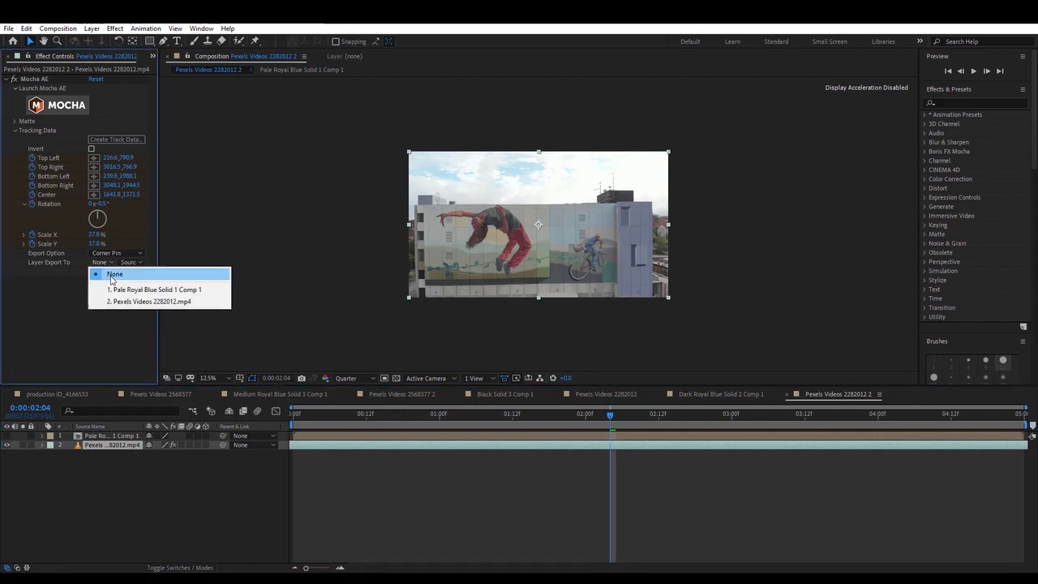
click(143, 291)
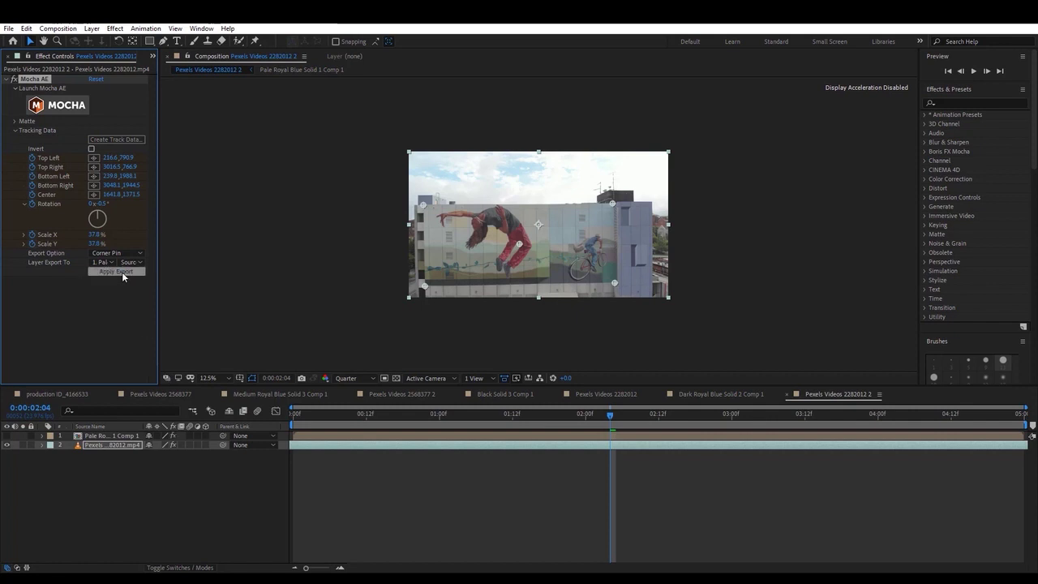
- Reveal the pre-comp's Corner Pin keyframes, make the layer visible again at 0:00:03:05, and collapse its properties
click(104, 437)
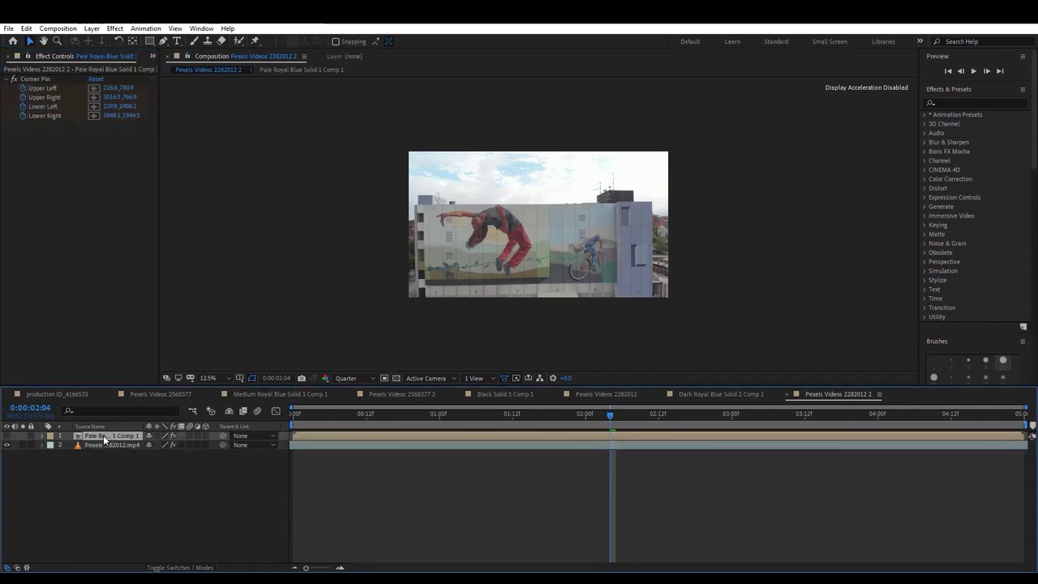
key(u)
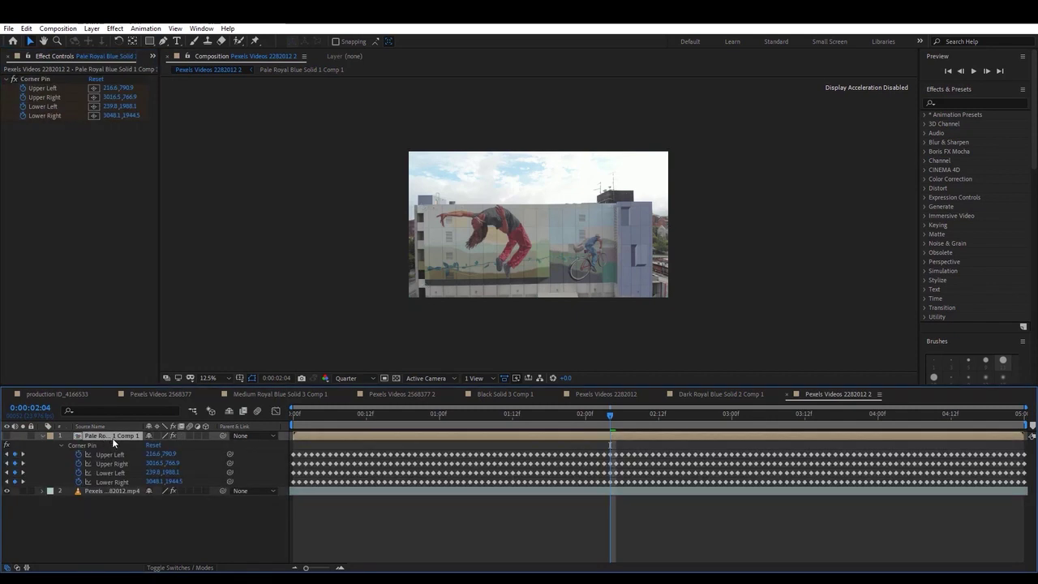
click(760, 418)
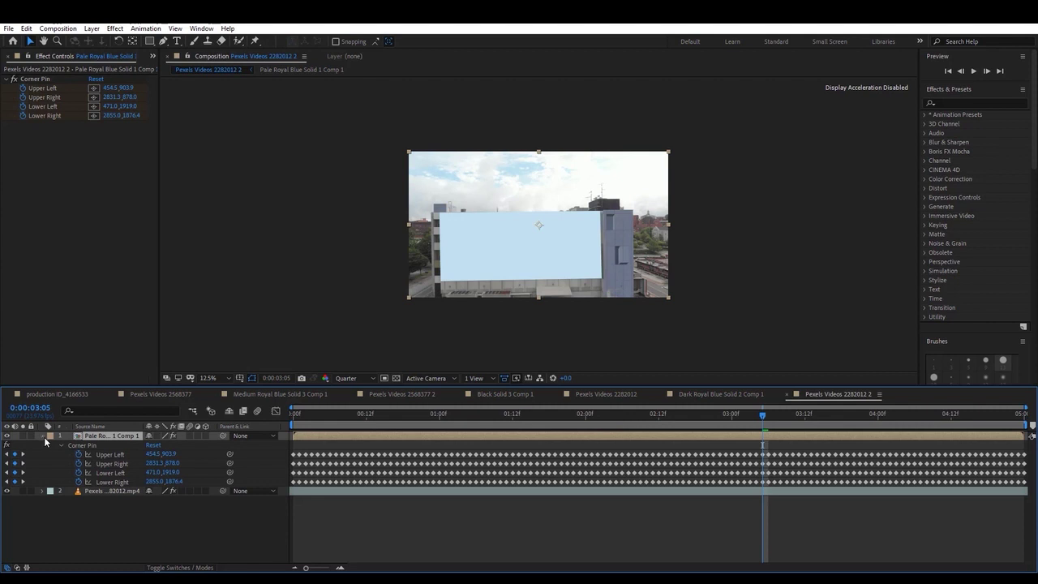
click(42, 436)
click(630, 342)
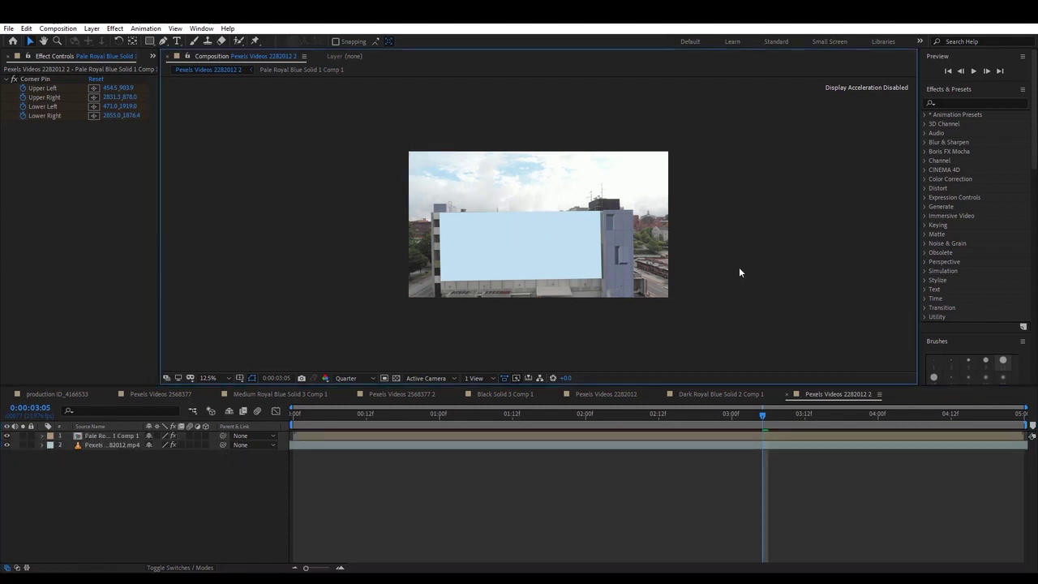
- Scrub through the composition to check how the pinned solid follows the mural wall
drag(359, 414, 630, 419)
drag(751, 418, 984, 421)
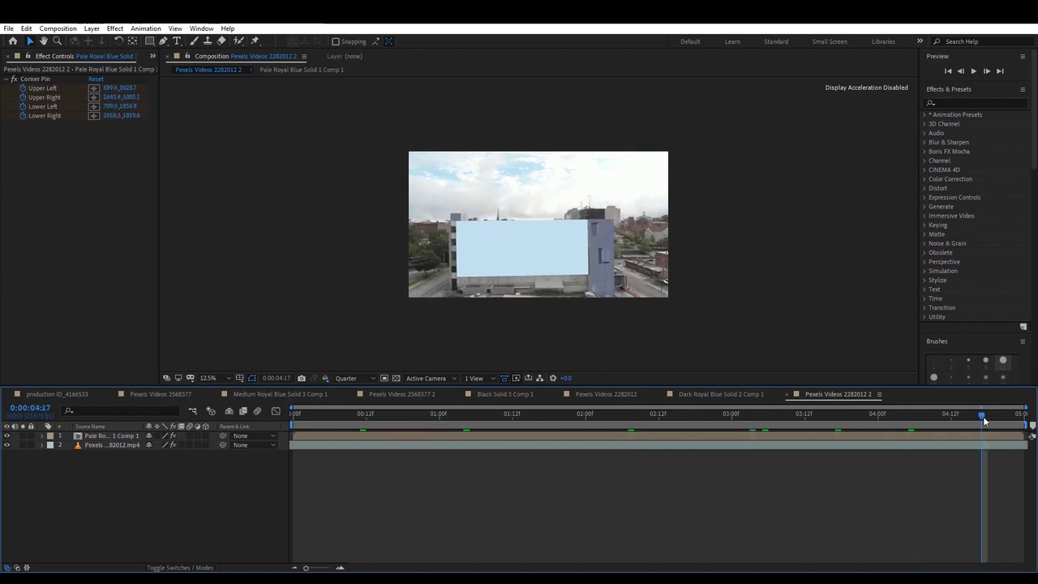
click(590, 420)
- Open the pinned solid's pre-comp and add the text MOTION GRAPHICS ARTIST on three lines over the solid
double_click(119, 435)
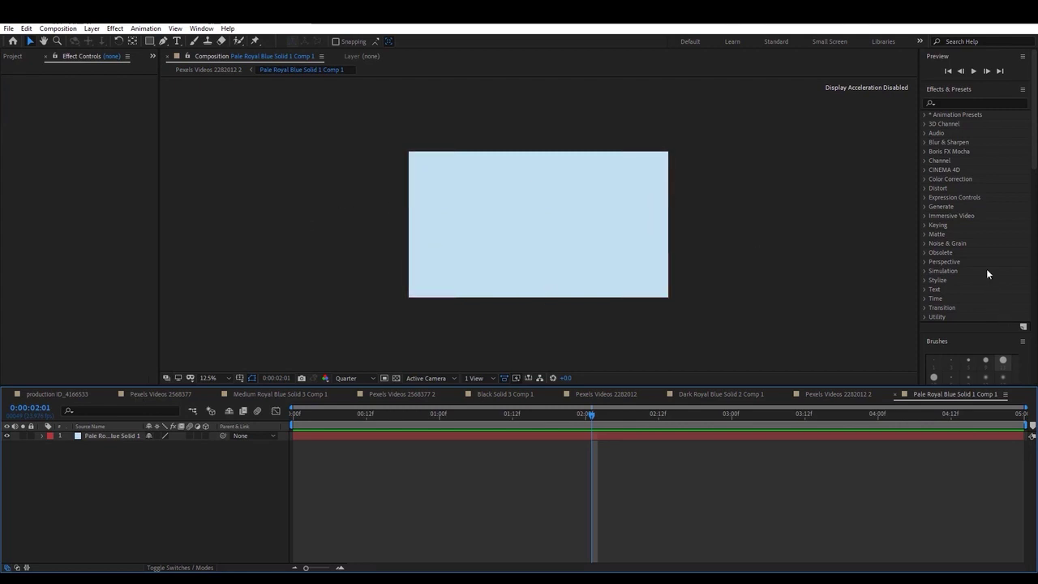
scroll(987, 268, down, 3)
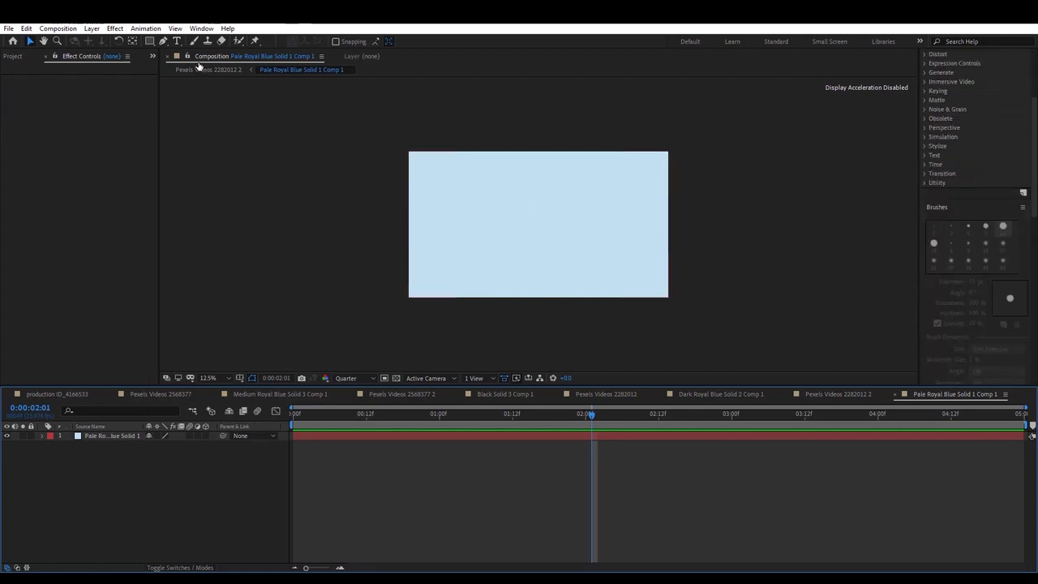
click(177, 40)
click(487, 203)
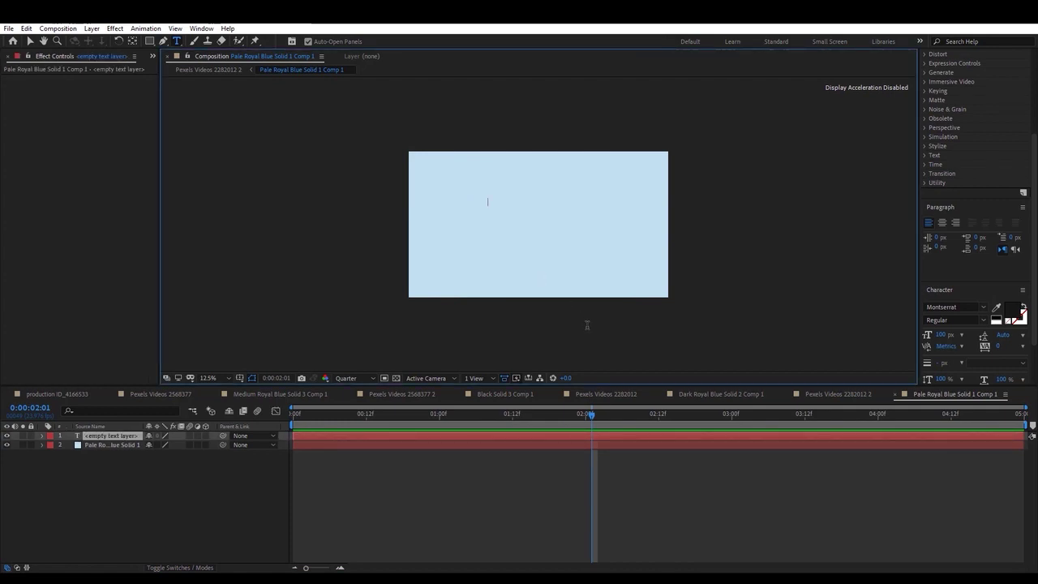
text(I)
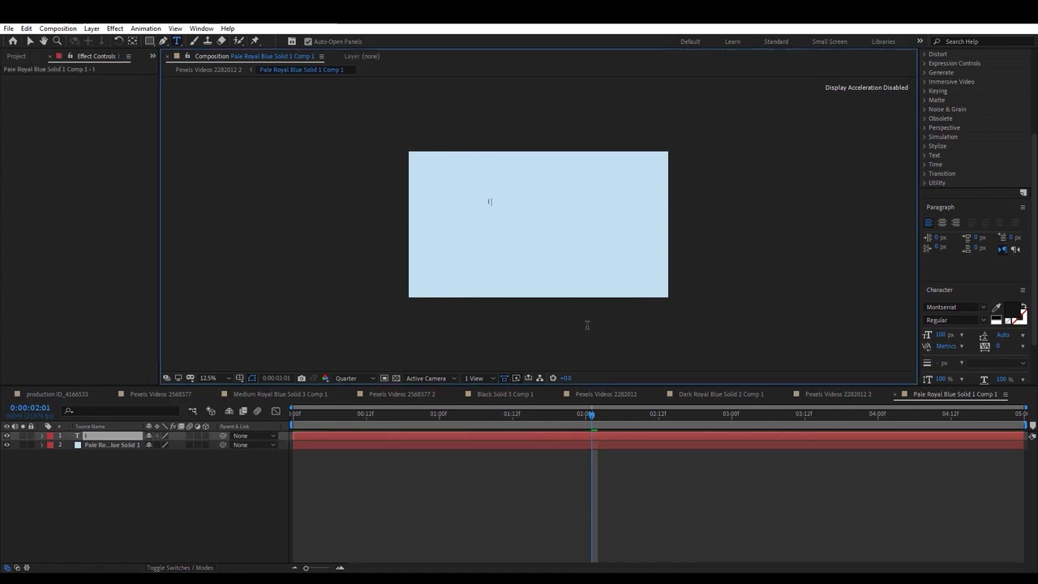
key(BackSpace)
text(MOtion)
key(Return)
text(Gra)
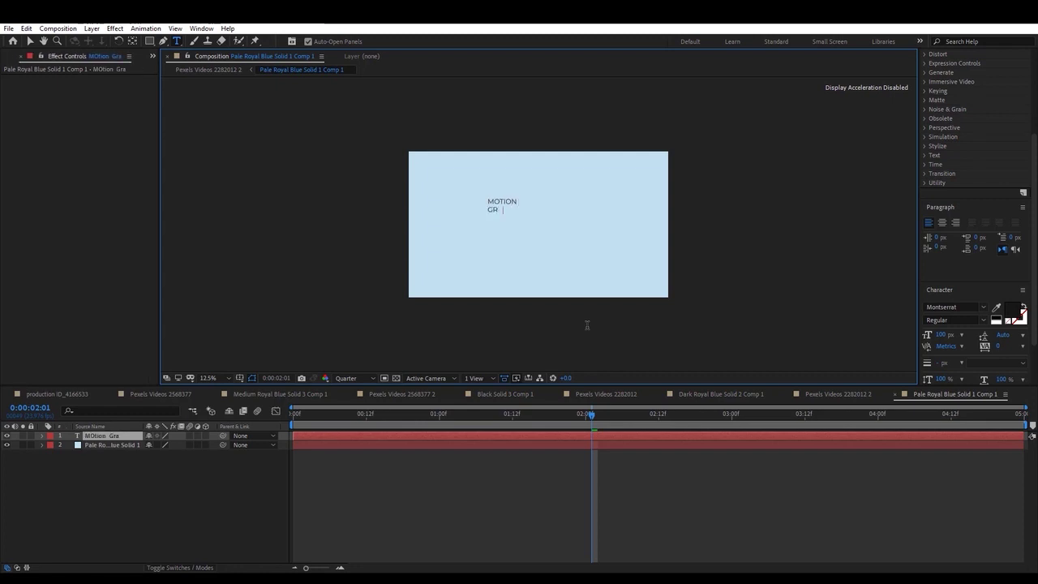
text(phics Artist)
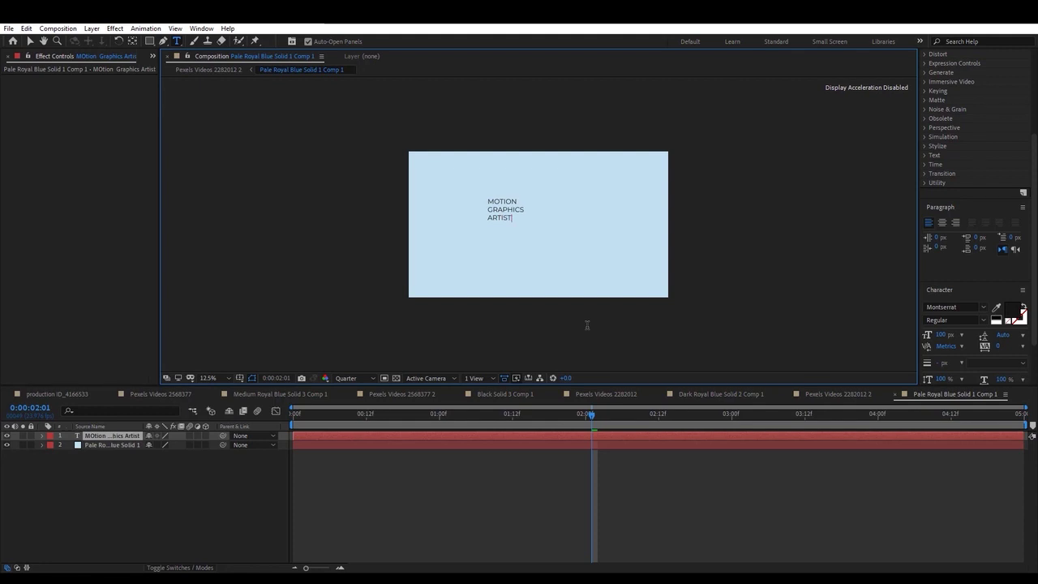
- Change the font style of the whole MOTION GRAPHICS ARTIST text to Montserrat Black
key(ctrl+a)
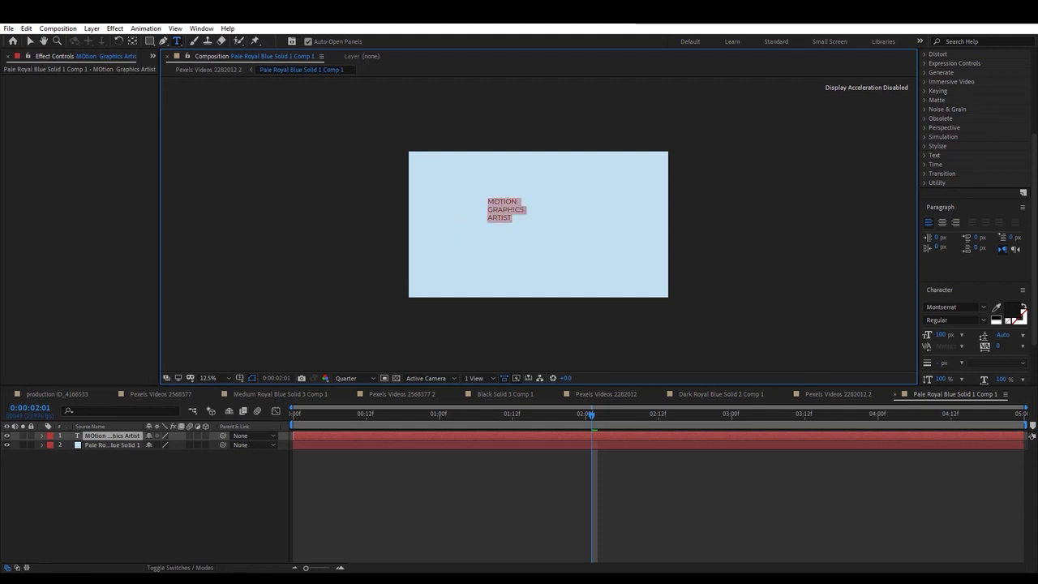
click(984, 323)
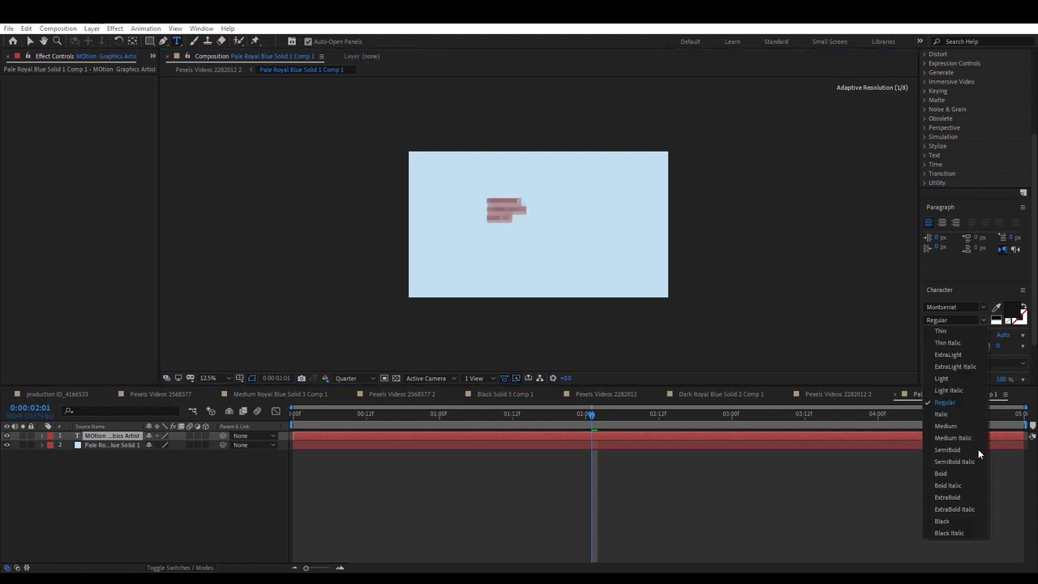
click(952, 517)
click(95, 446)
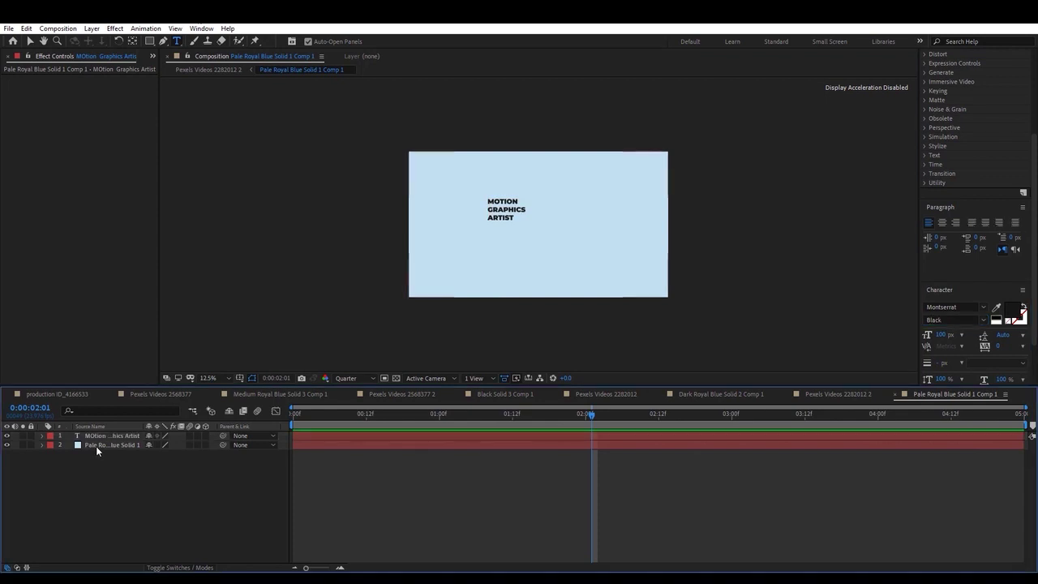
- Enlarge the text layer to a font size of 305 px and tighten its leading to 263 px
click(113, 435)
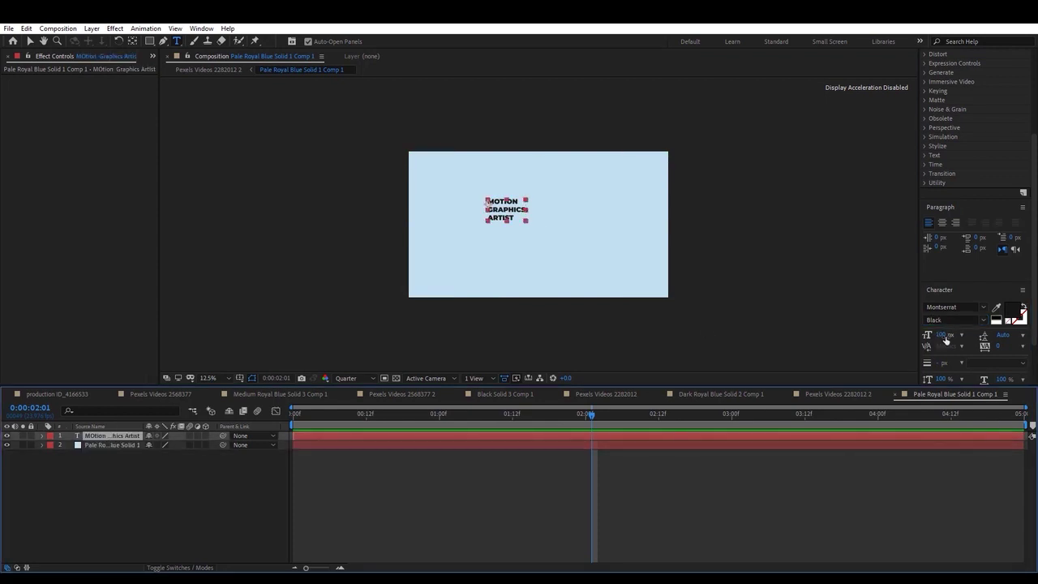
drag(942, 337, 1036, 320)
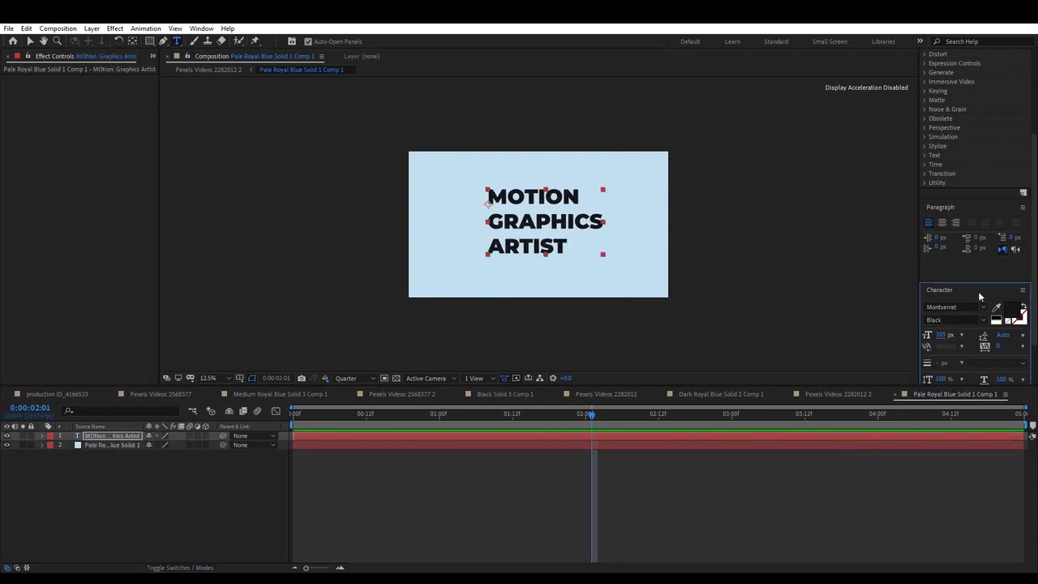
key(v)
click(816, 216)
click(542, 230)
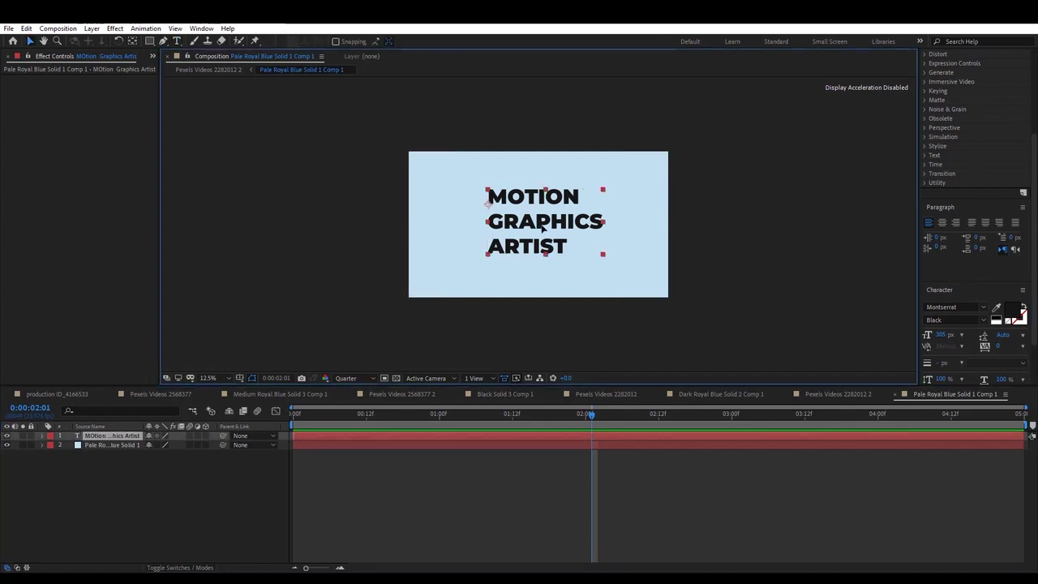
drag(1004, 335, 1035, 338)
click(753, 260)
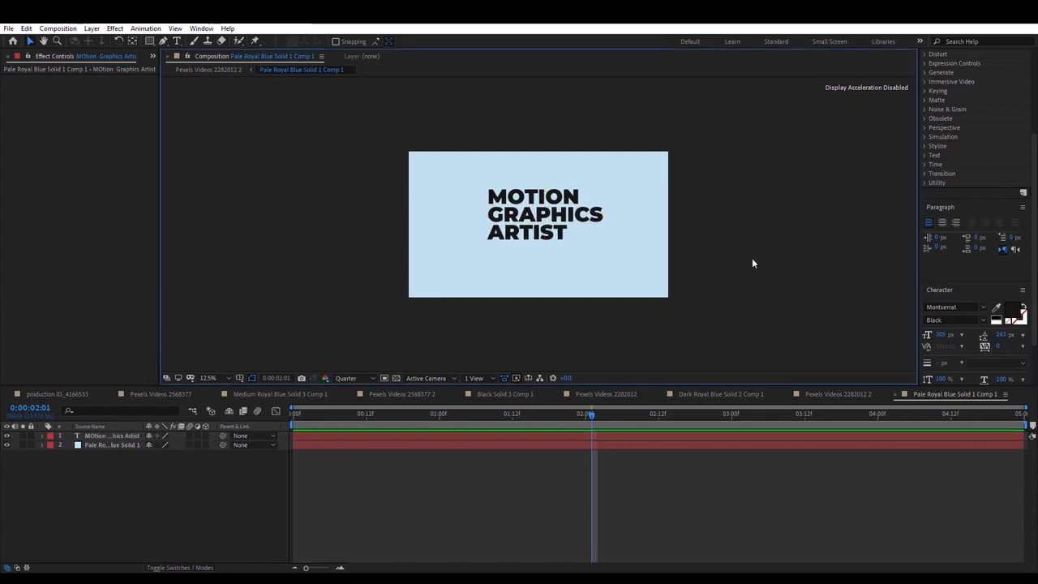
- Align the text's left edge to the leftmost inner vertical line of the temporary Title/Action Safe overlay and centre it vertically
click(240, 378)
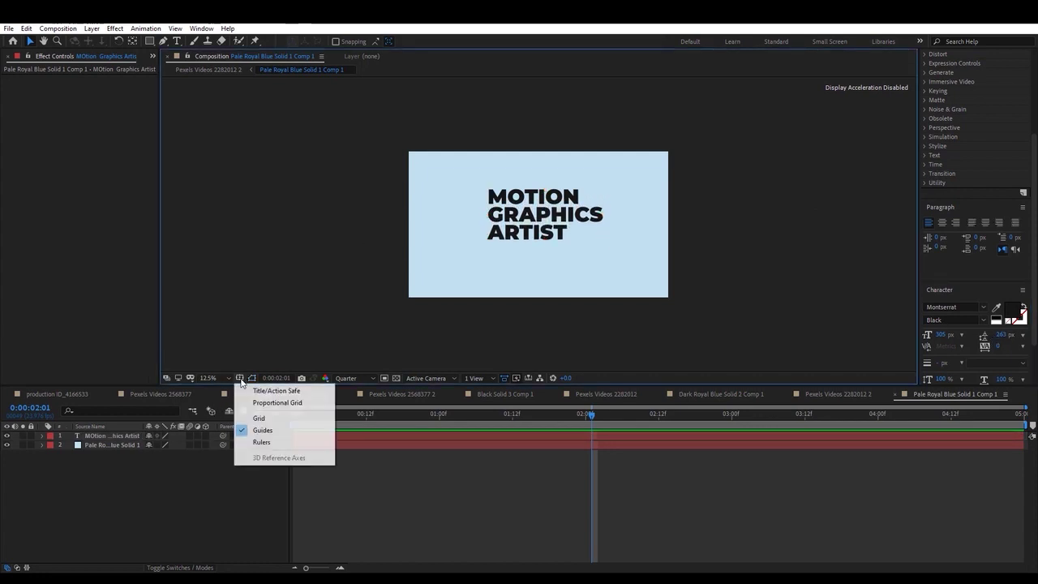
click(276, 388)
drag(541, 219, 502, 230)
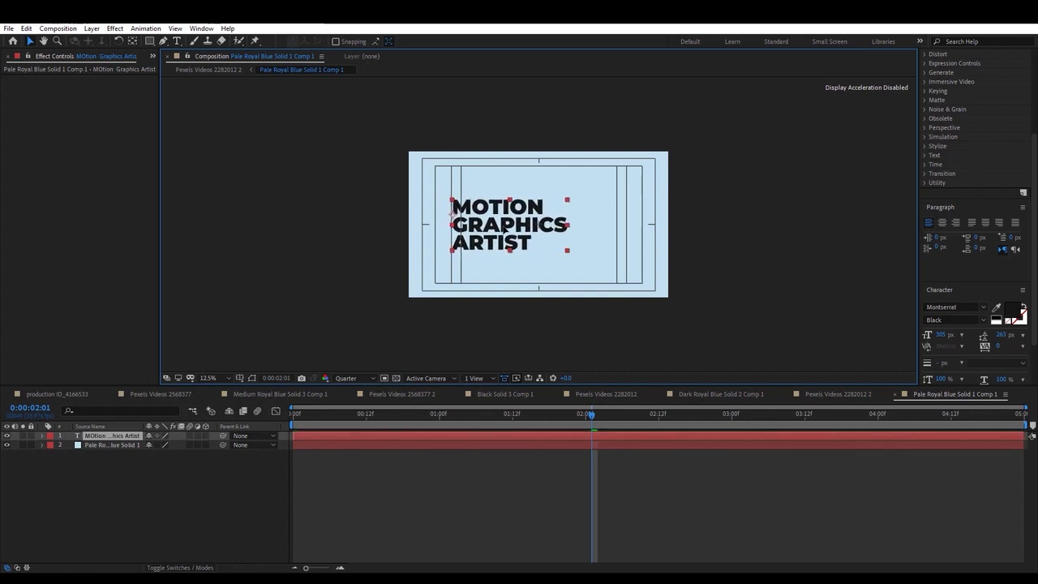
click(719, 249)
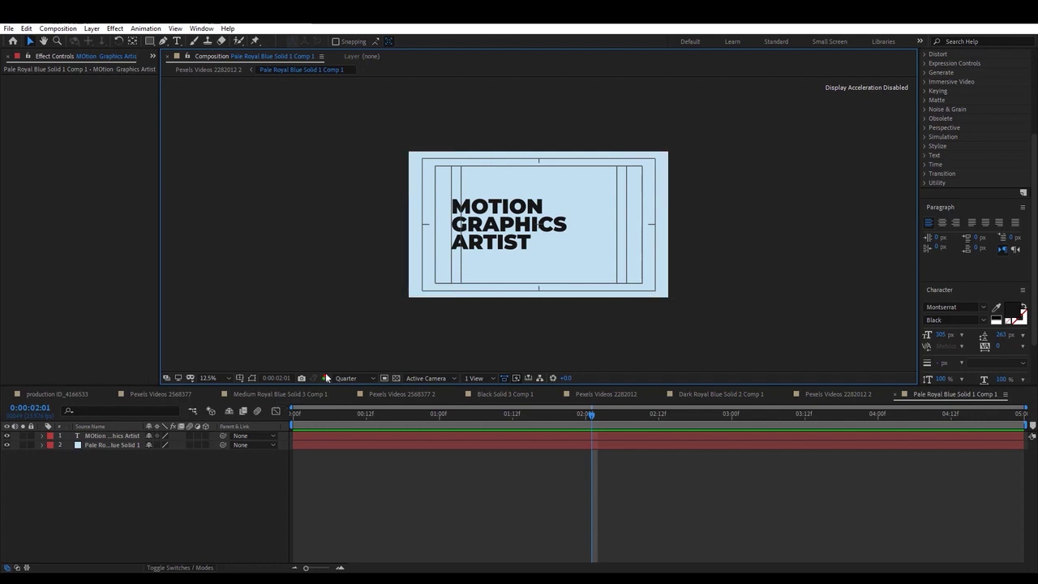
click(239, 376)
click(280, 389)
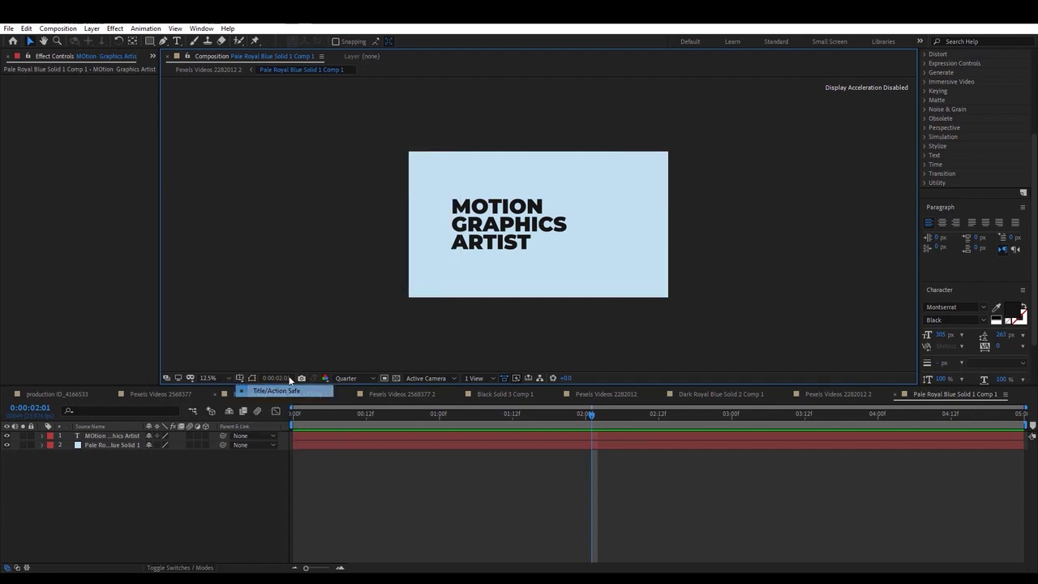
- Return to the Pexels Videos 2282012 2 composition and play and scrub it to check how the text follows the wall
click(828, 395)
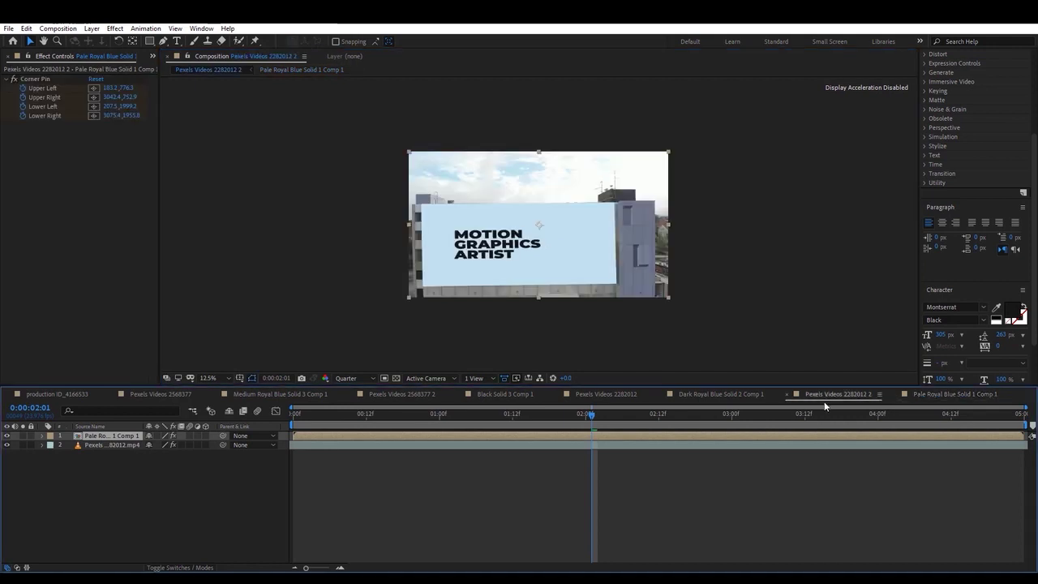
click(814, 419)
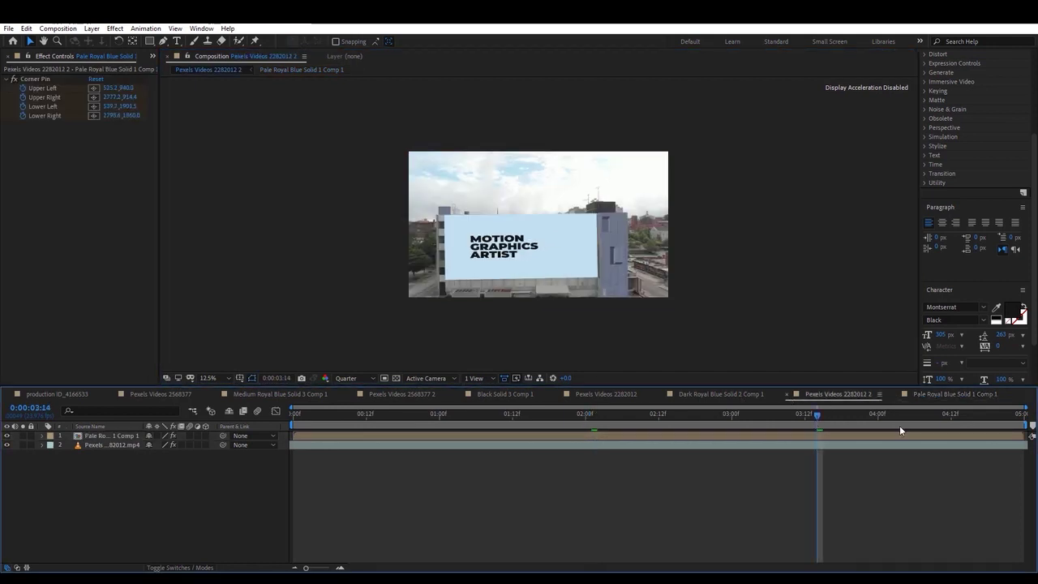
key(space)
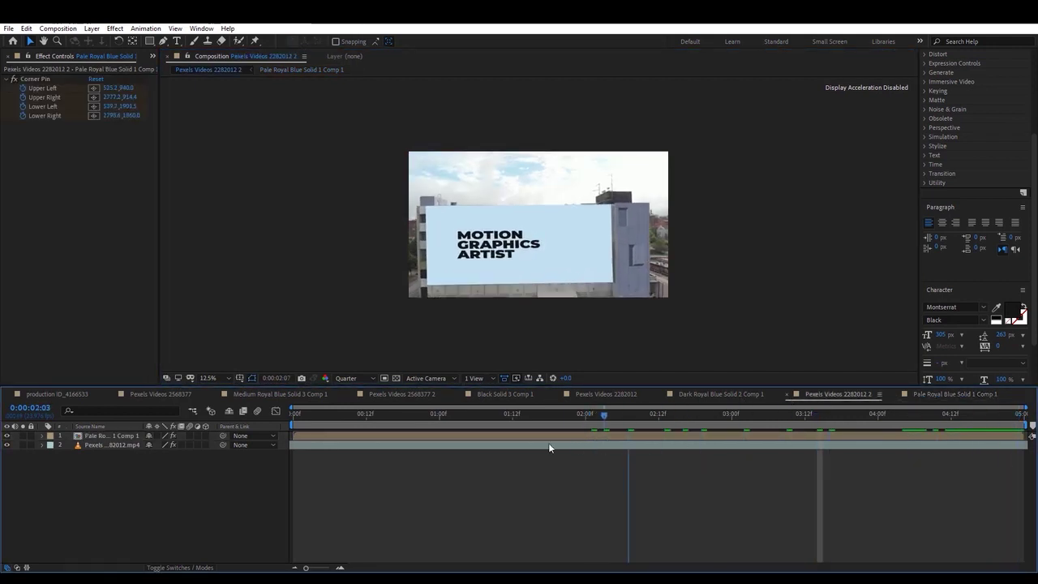
drag(1019, 462, 896, 435)
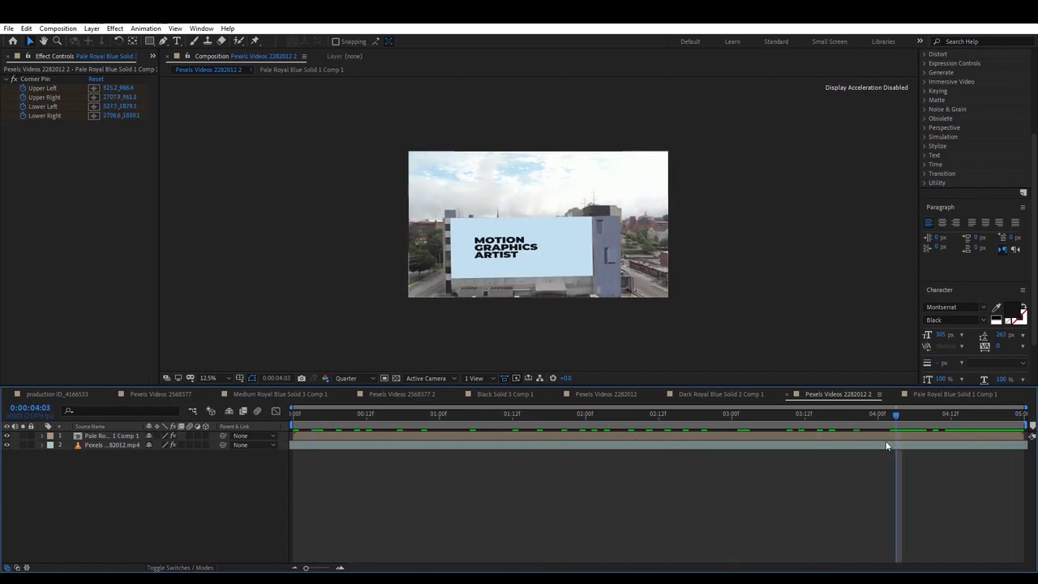